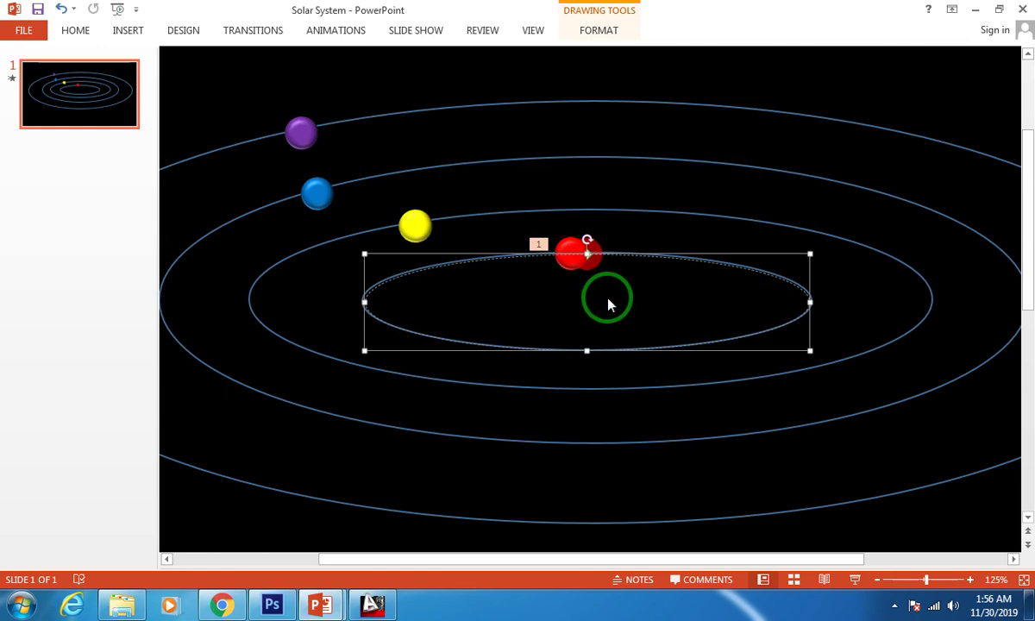
Step: Apply the Shapes motion path animation to the yellow ball on the second orbit
left_click(874, 579)
left_click(874, 580)
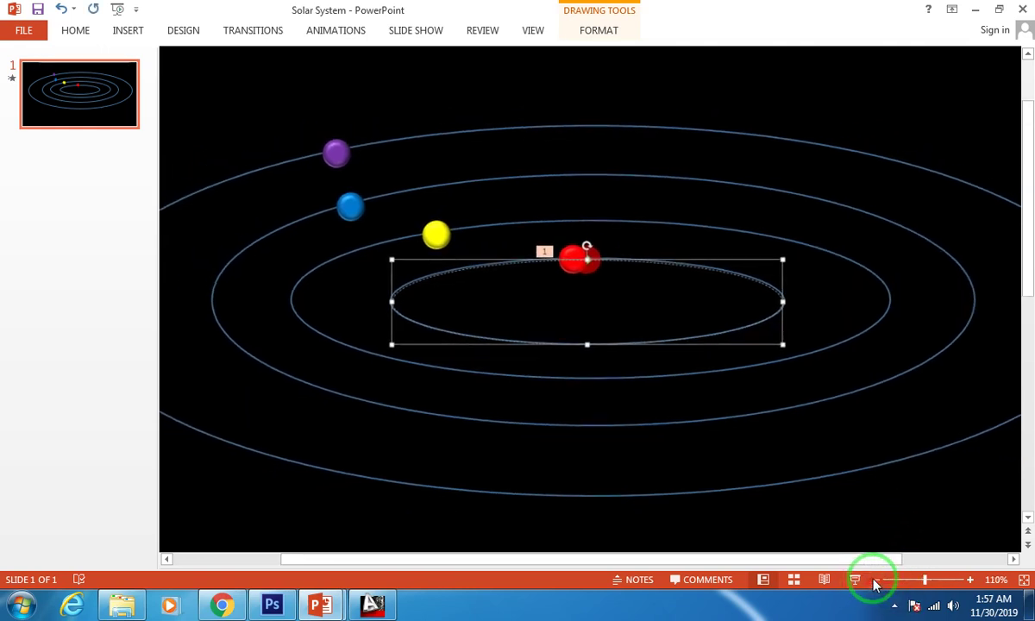
left_click(874, 580)
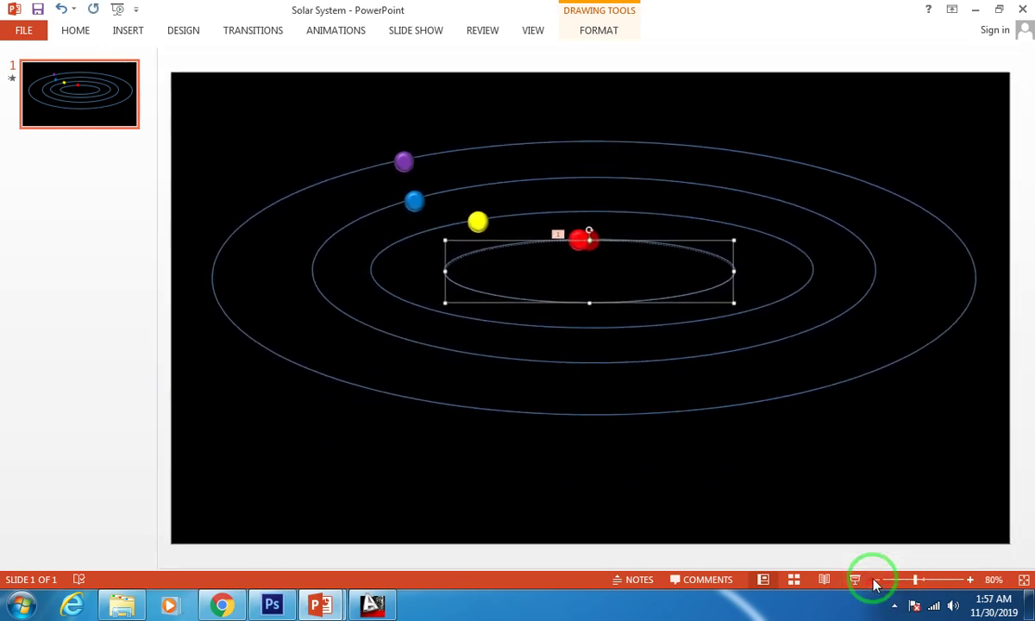
left_click(481, 222)
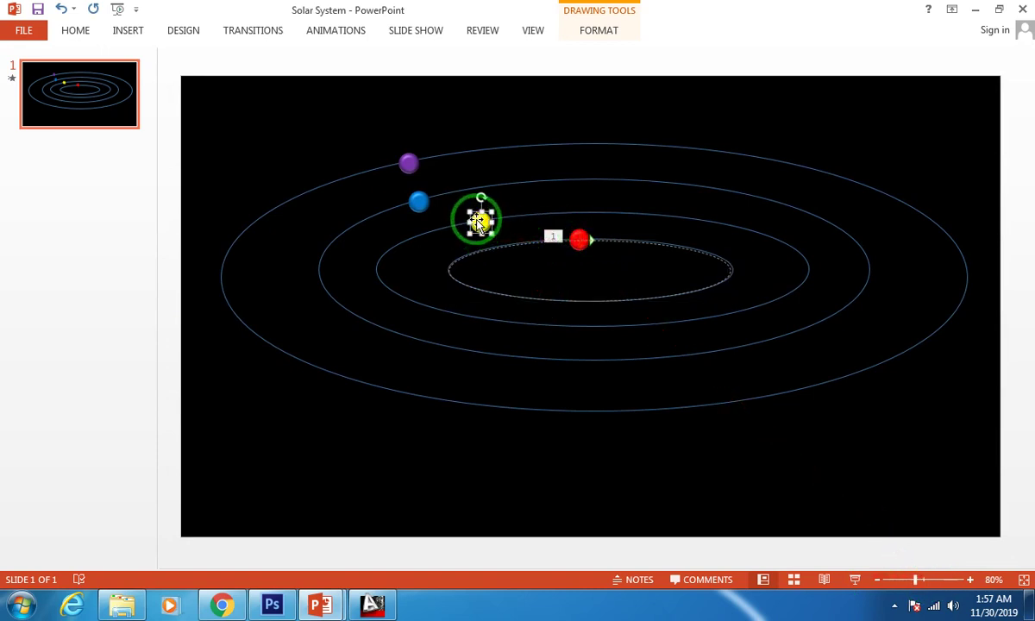
left_click(337, 33)
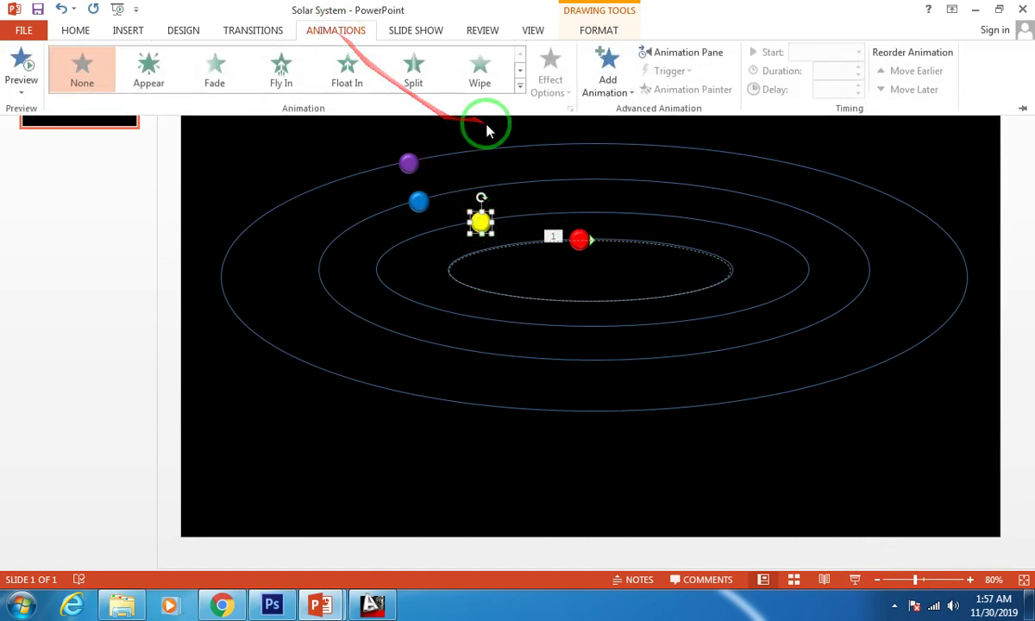
left_click(520, 85)
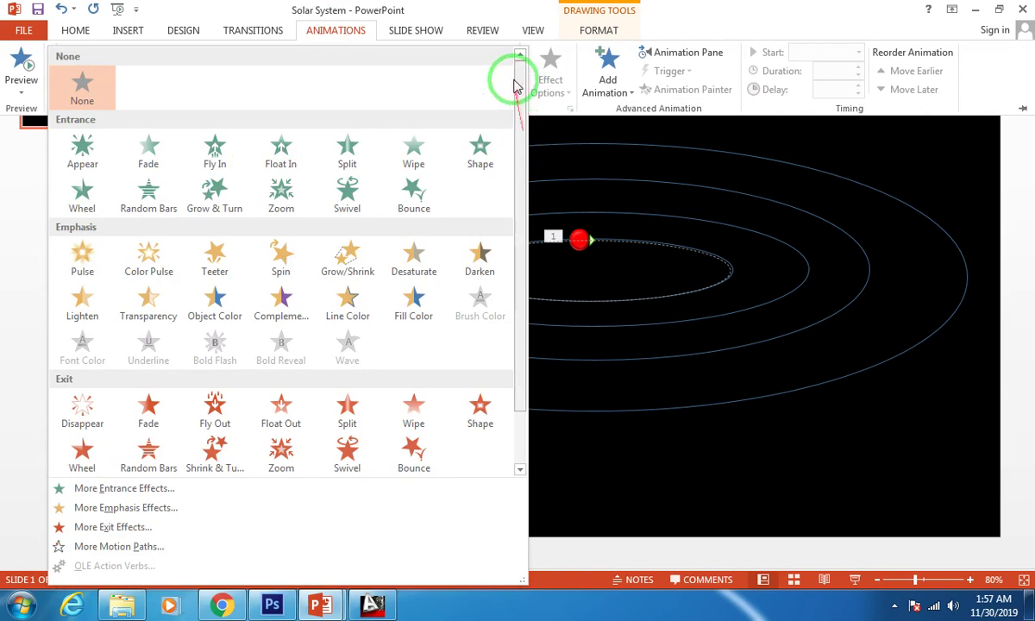
left_click_drag(517, 81, 521, 231)
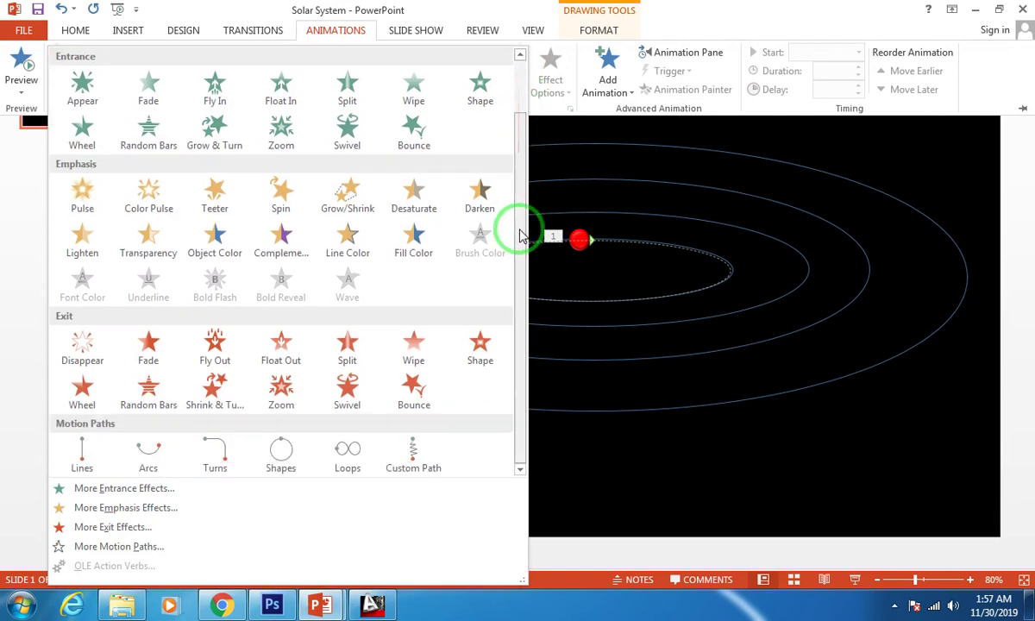
left_click(285, 453)
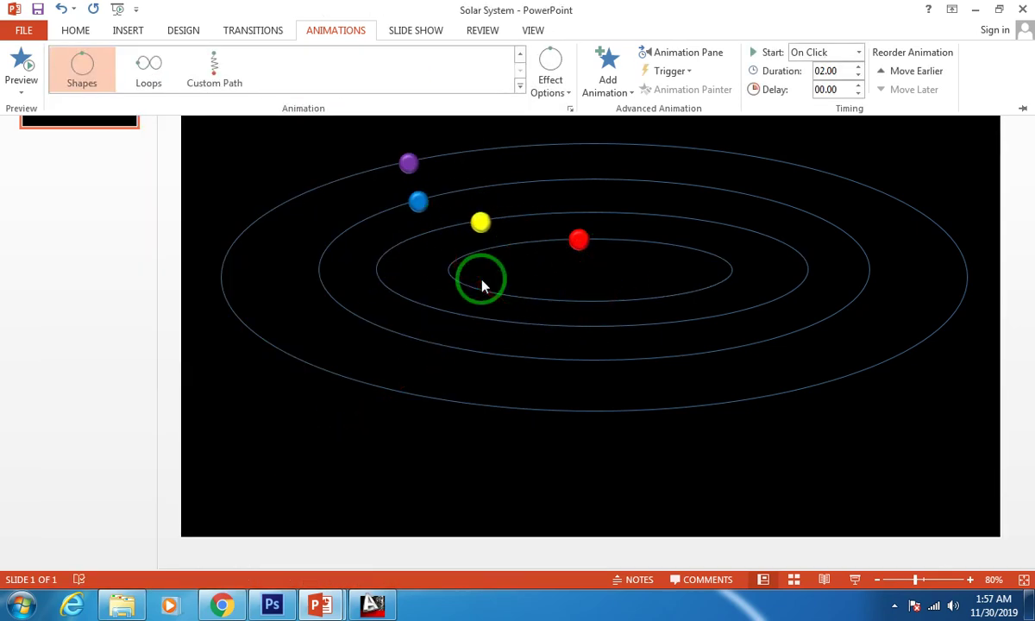
Step: Widen the yellow ball's motion path to the width of the second orbit, and undo the trial stretch of its height
mouse_move(483, 287)
left_mouse_down()
mouse_move(471, 222)
mouse_move(492, 215)
mouse_move(452, 237)
mouse_move(388, 308)
mouse_move(543, 332)
mouse_move(556, 235)
mouse_move(454, 230)
mouse_move(606, 242)
mouse_move(586, 280)
mouse_move(805, 261)
left_mouse_up()
left_click(584, 281)
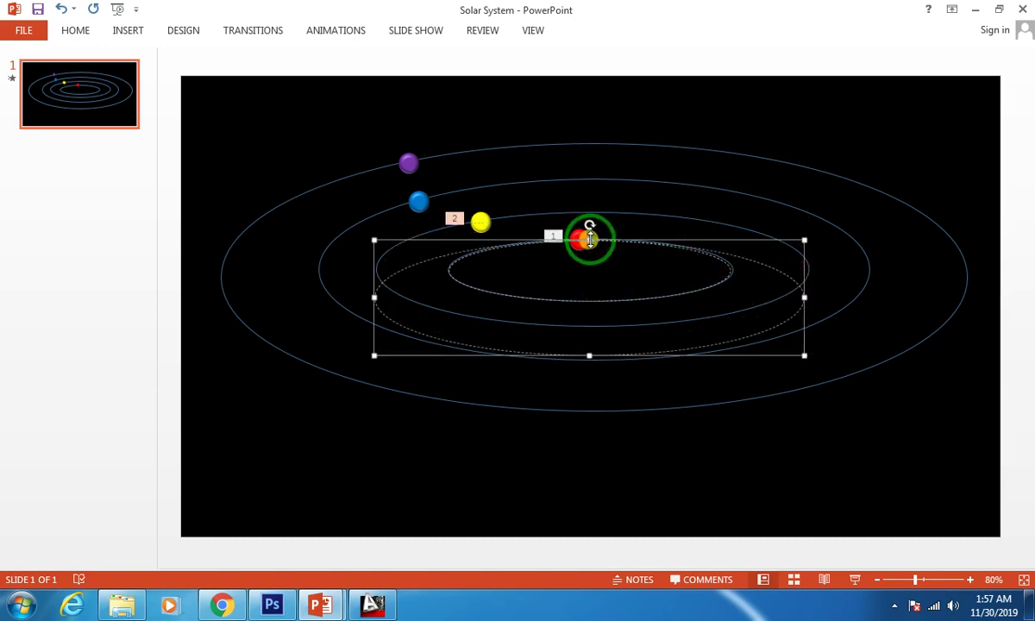
left_click_drag(589, 239, 590, 217)
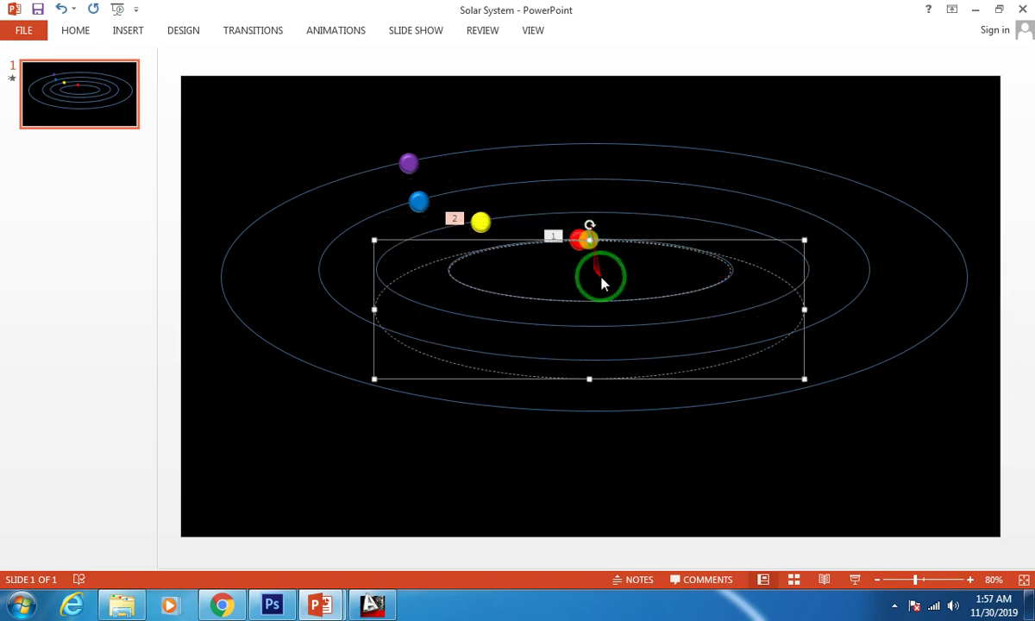
key("ctrl+z")
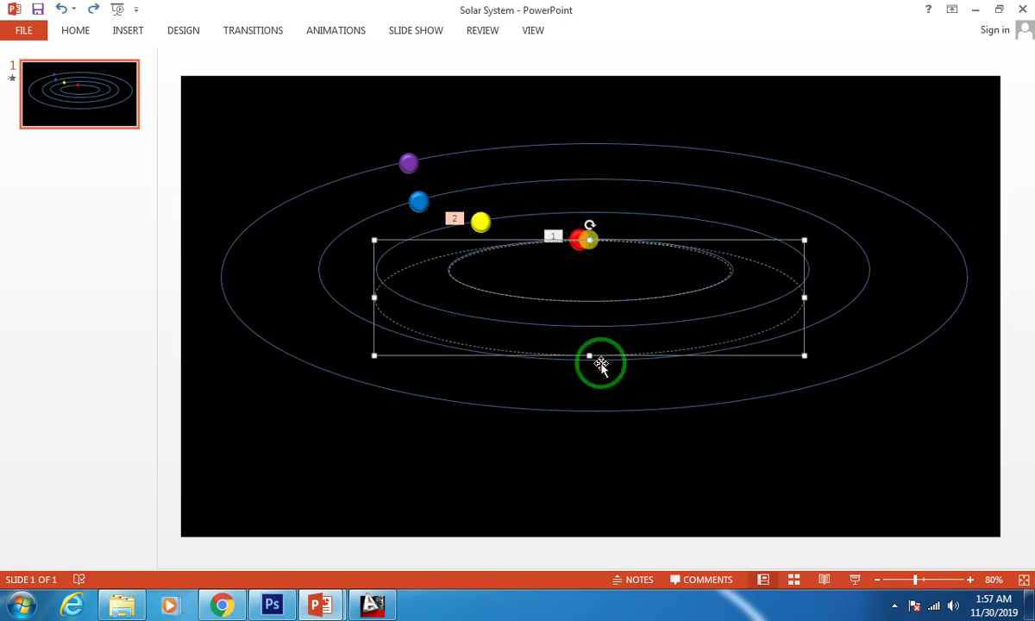
Step: Move the yellow ball's motion path up and fine-tune its vertical position so it overlaps the second orbit
key("Up")
key("Up")
key("Up")
key("Up")
key("Up")
key("Up")
key("Up")
key("Up")
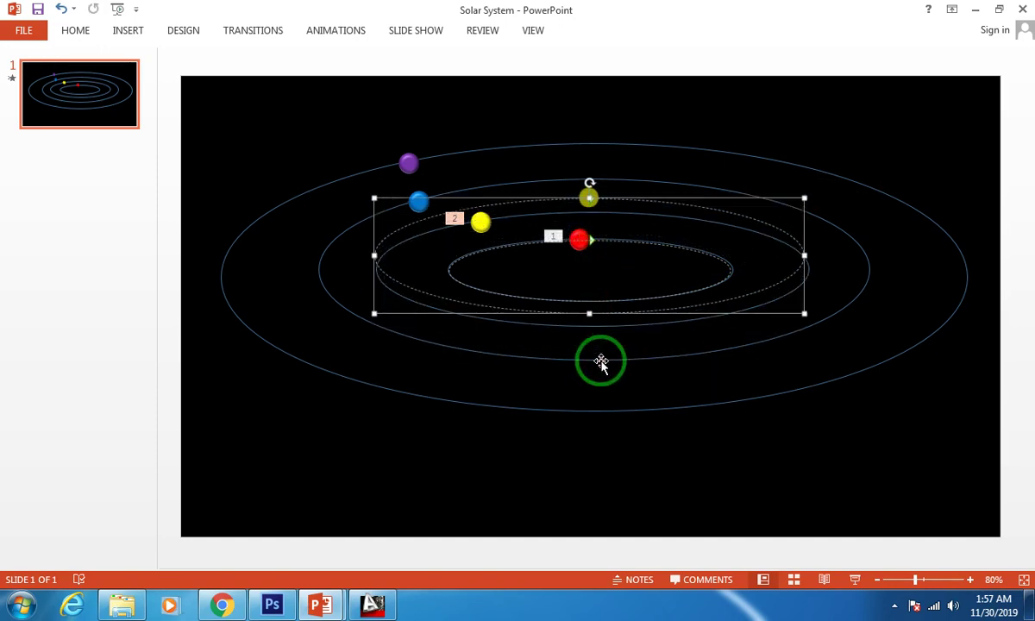
key("ctrl+Down")
key("ctrl+Down")
key("ctrl+Down")
key("ctrl+Down")
key("ctrl+Down")
key("ctrl+Down")
key("ctrl+Down")
key("ctrl+Down")
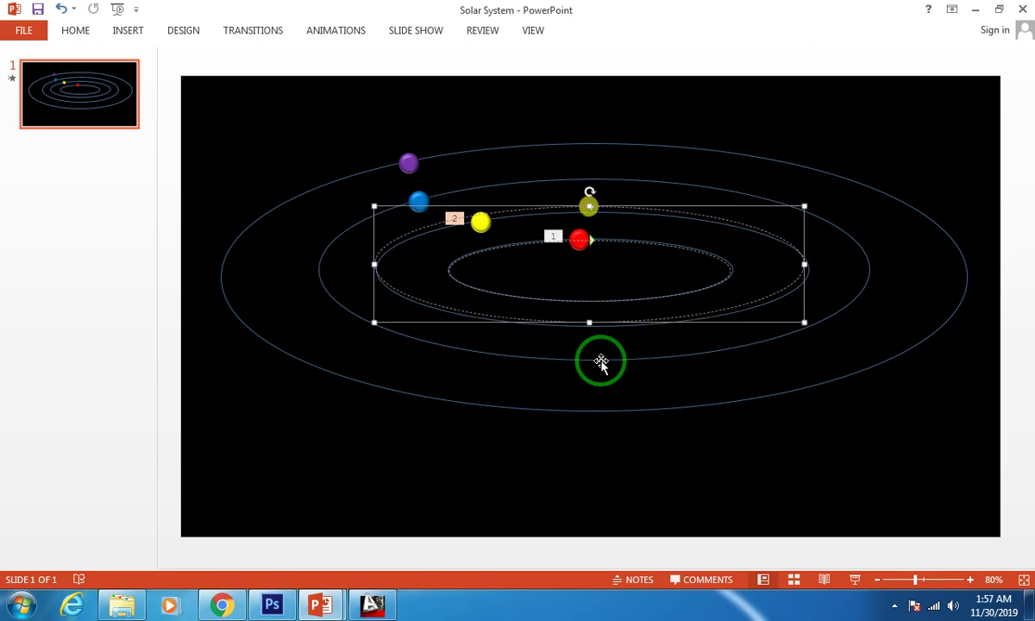
key("ctrl+Down")
key("ctrl+Down")
key("ctrl+Down")
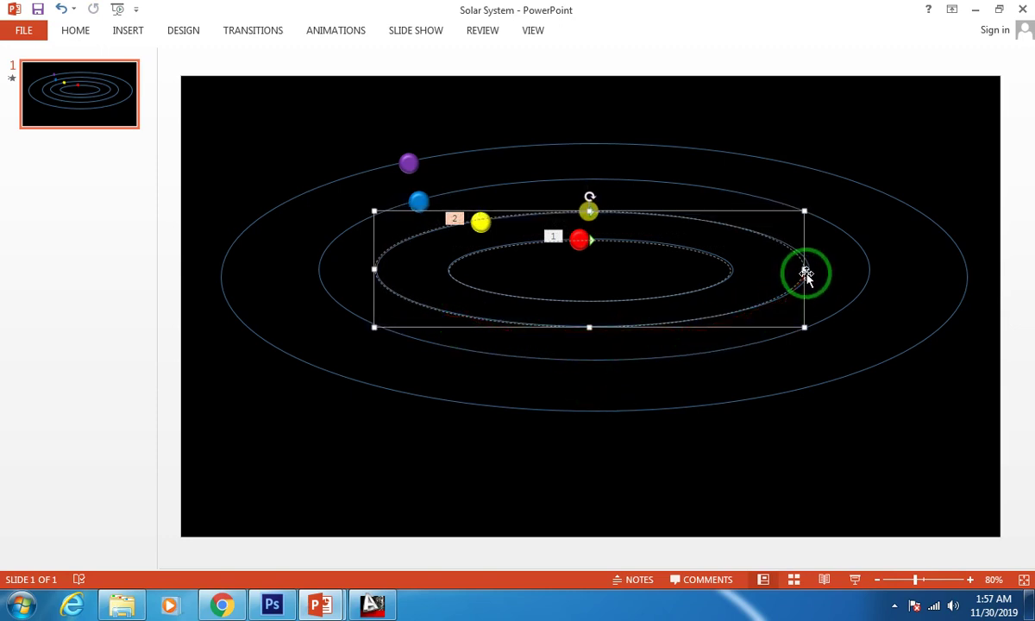
Step: Nudge the yellow ball's motion path slightly right to match the sides of the second orbit, and deselect it
key("ctrl+Right")
key("ctrl+Right")
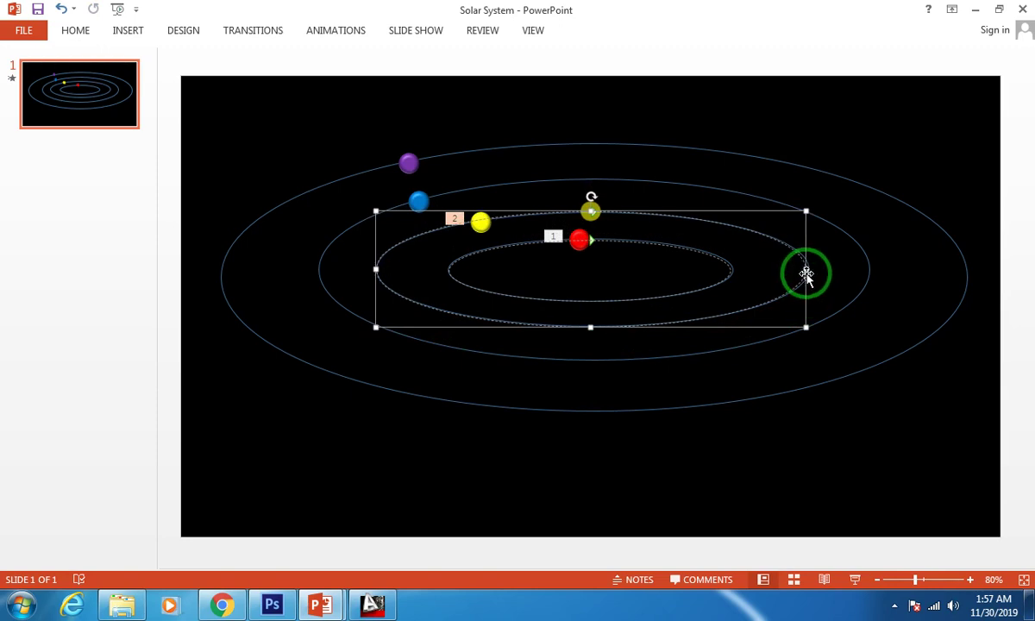
key("ctrl+Right")
key("ctrl+Right")
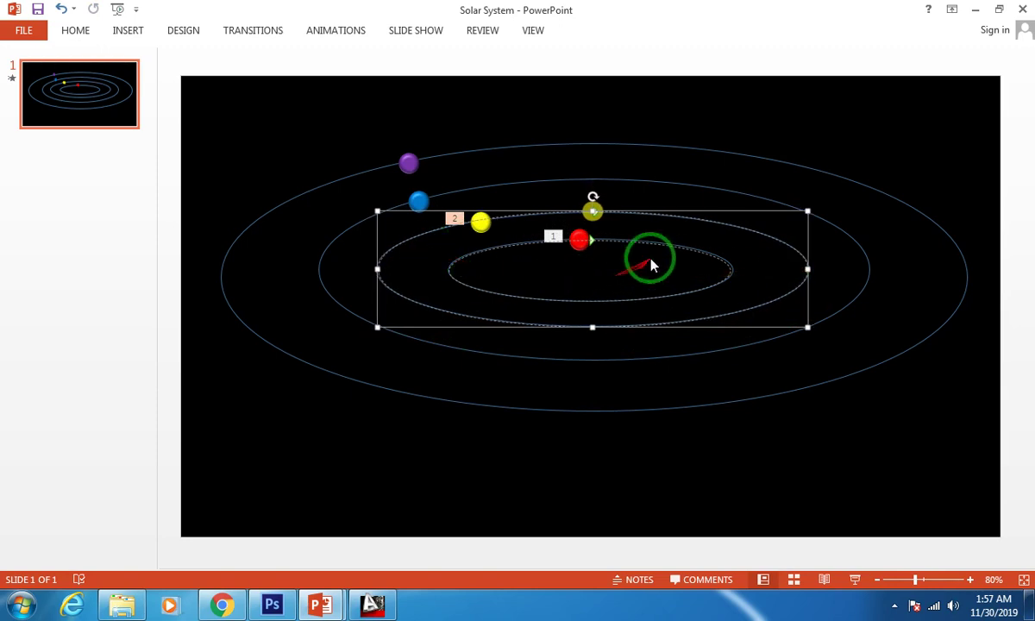
left_click(693, 422)
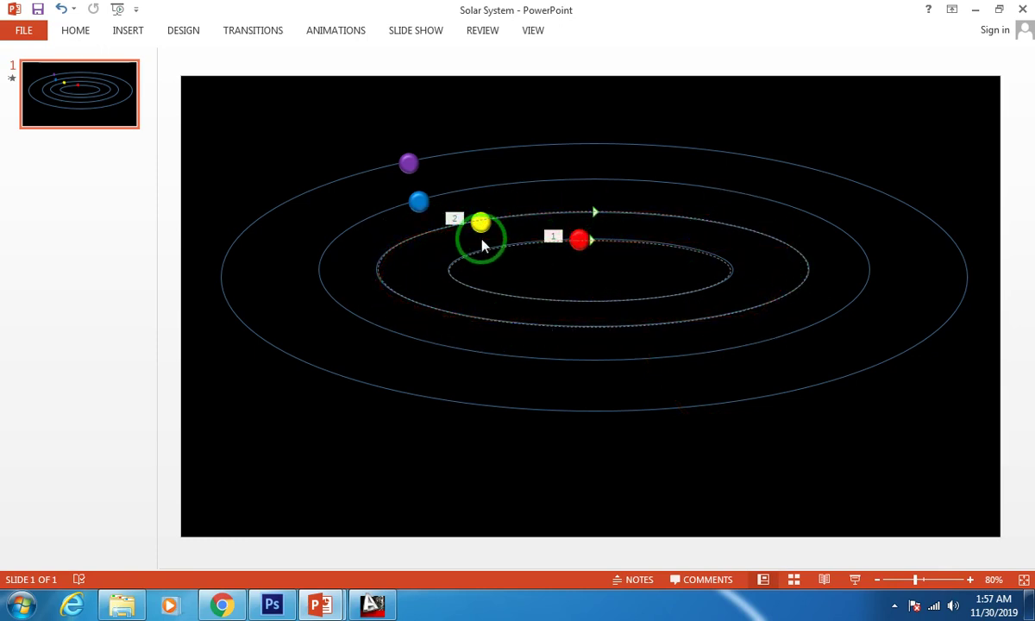
Step: Apply the Shapes motion path animation to the blue ball on the third orbit
left_click(420, 205)
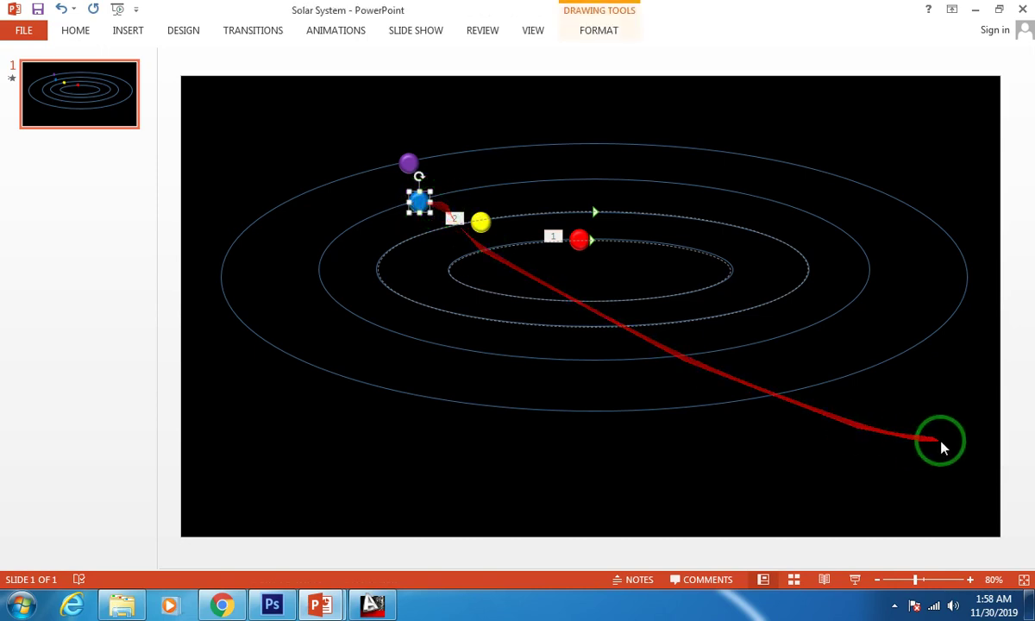
left_click(895, 606)
left_click(897, 609)
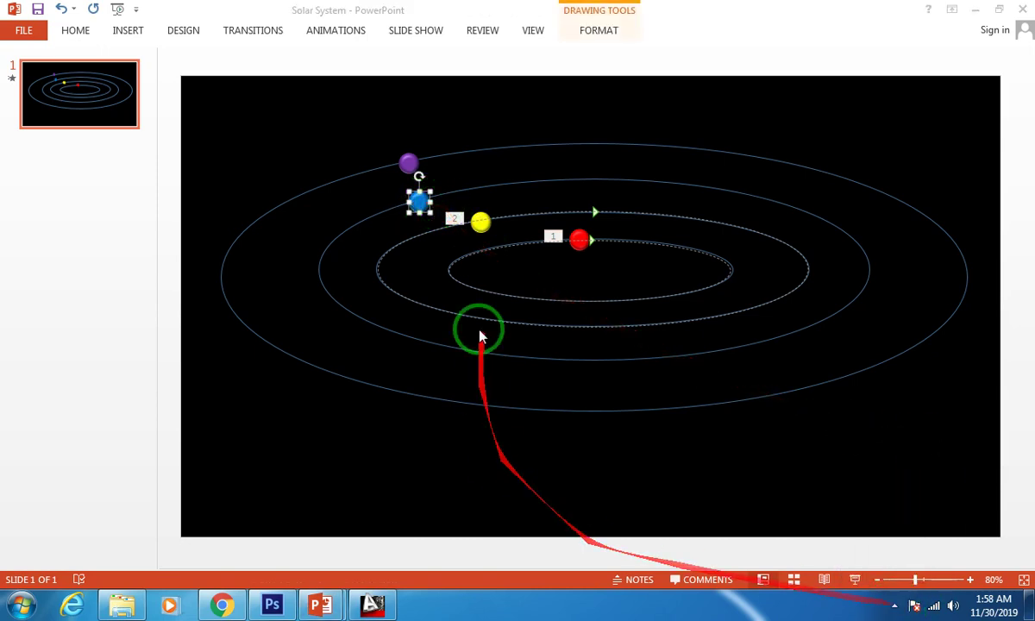
left_click(348, 35)
left_click(523, 91)
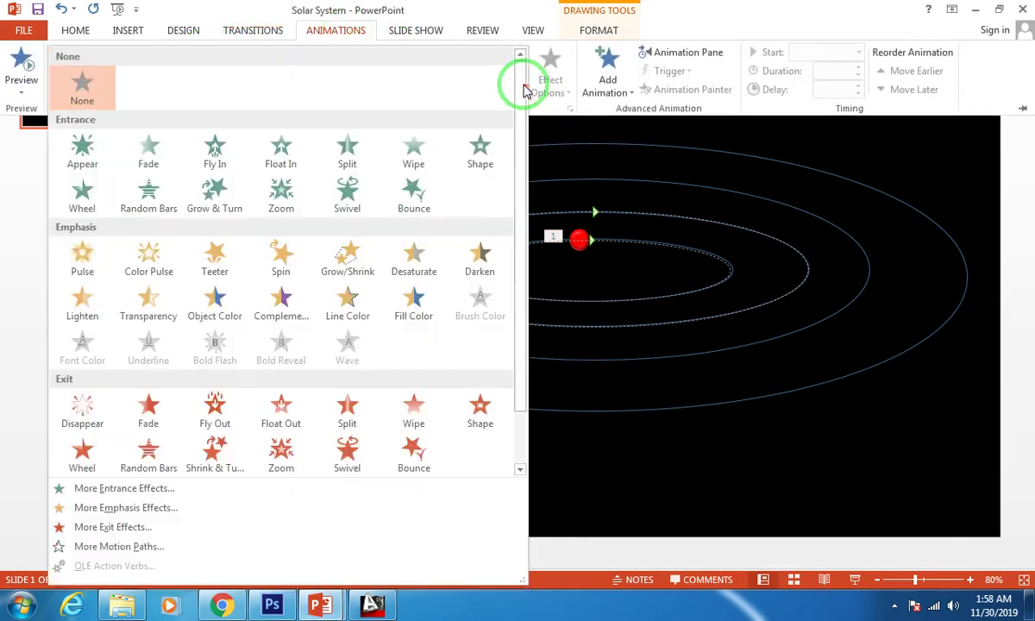
left_click_drag(522, 90, 520, 300)
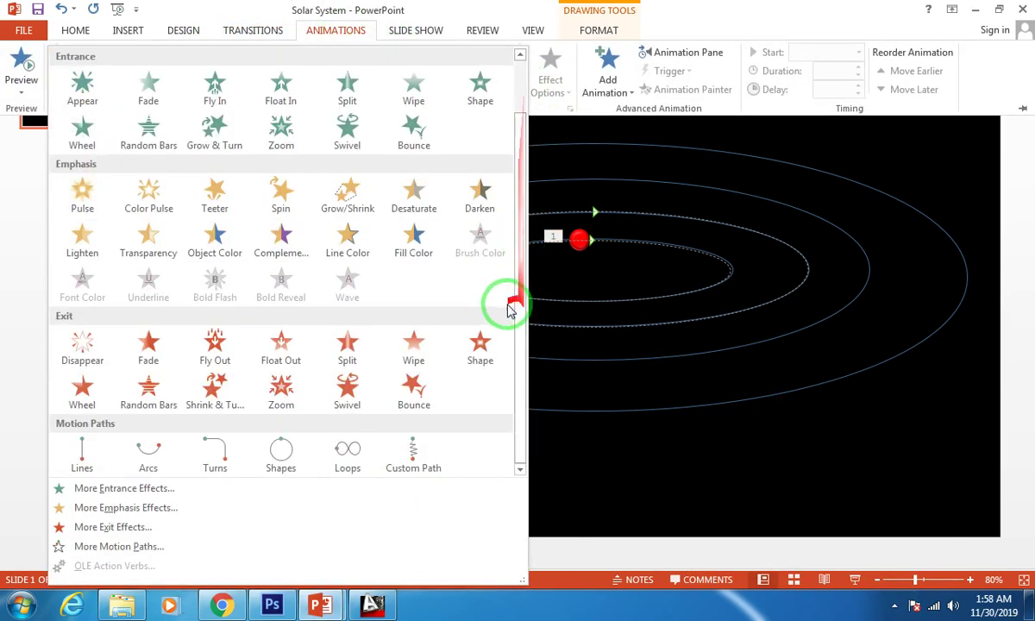
left_click(278, 455)
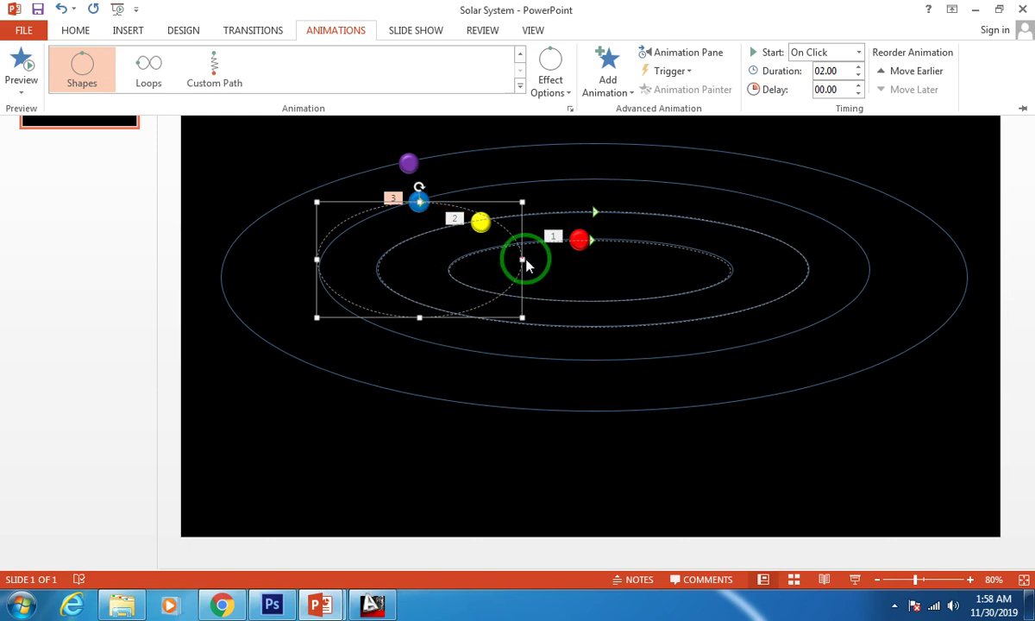
Step: Widen the blue ball's motion path to the third orbit's width and raise its upper edge to the orbit's highest point
left_click(523, 260)
left_click_drag(522, 260, 868, 258)
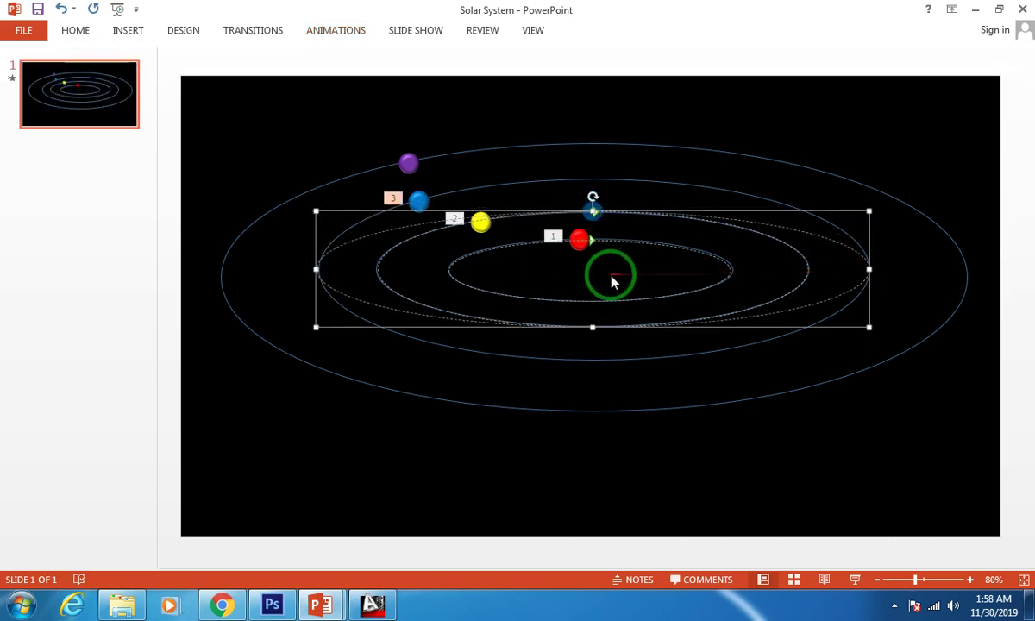
left_click_drag(593, 210, 594, 178)
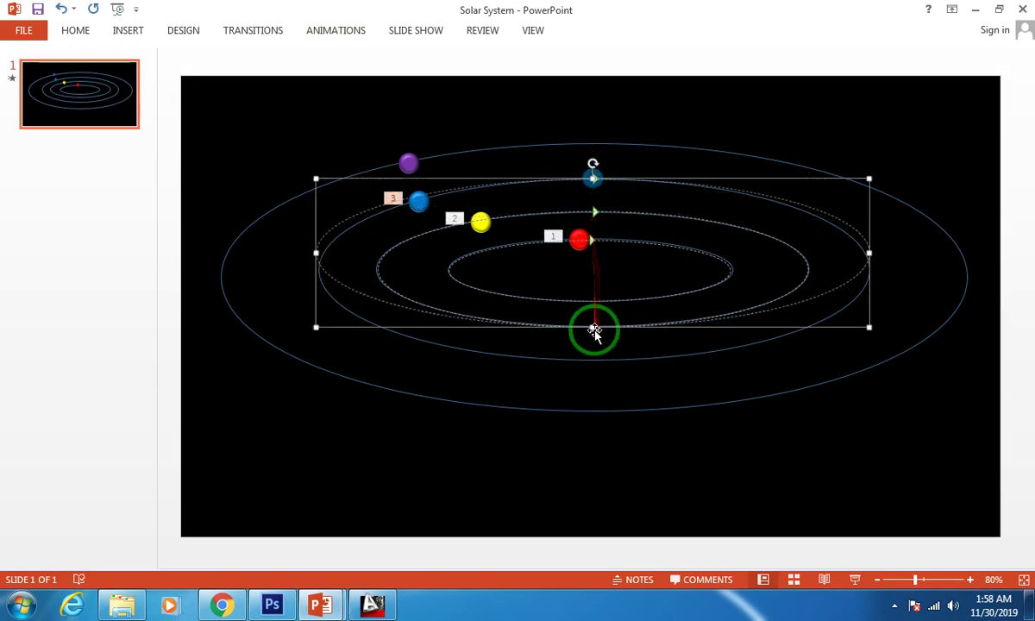
Step: Extend the lower edge of the blue ball's motion path to the third orbit's lowest point and nudge the path into alignment
left_click_drag(364, 295, 347, 287)
key("Down")
key("Down")
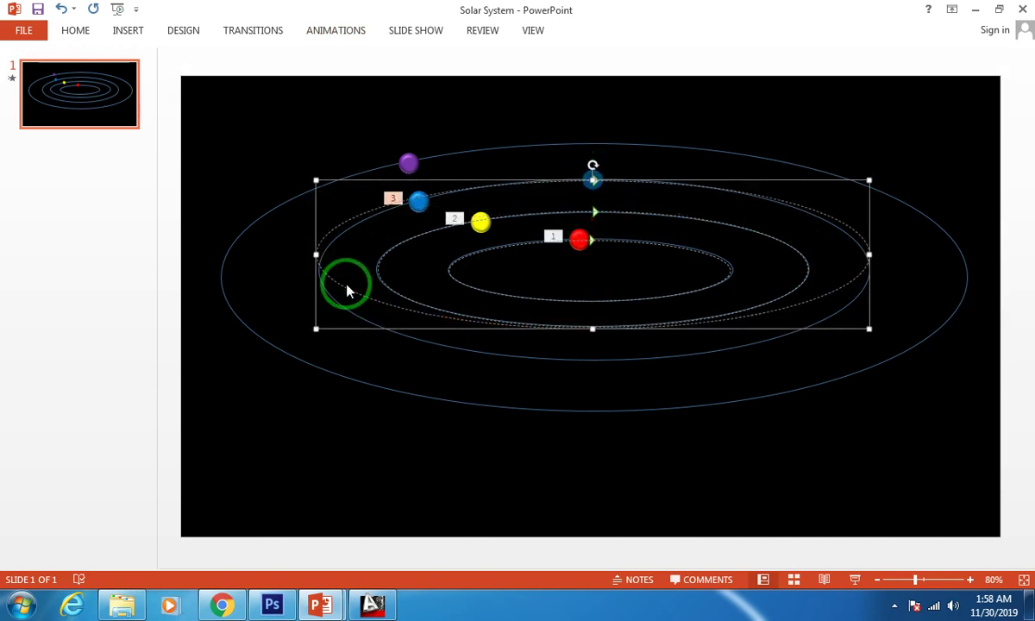
left_click_drag(591, 329, 593, 361)
key("Right")
key("Right")
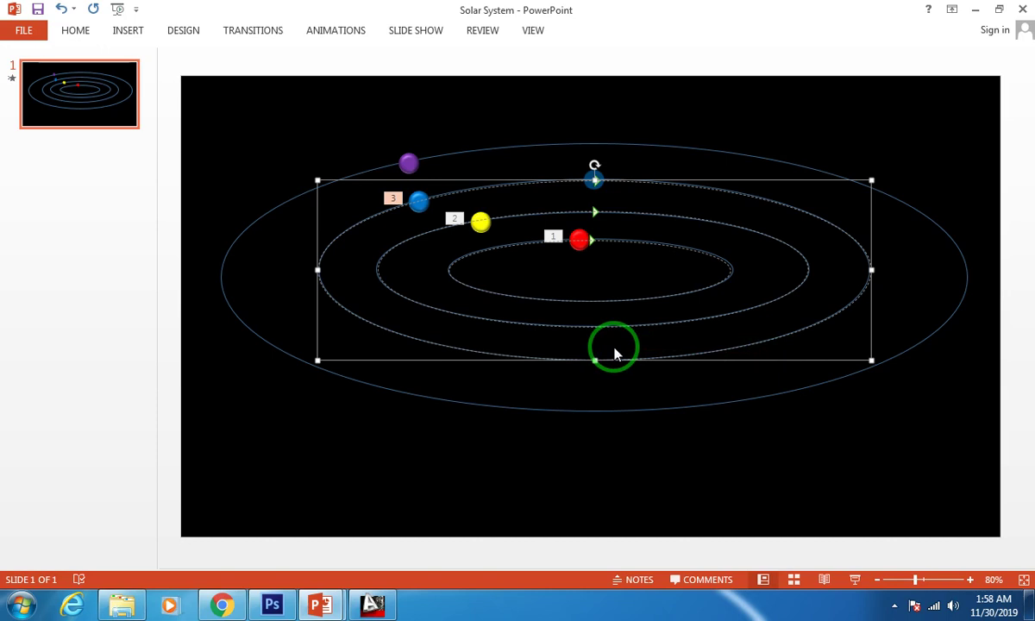
left_click(909, 189)
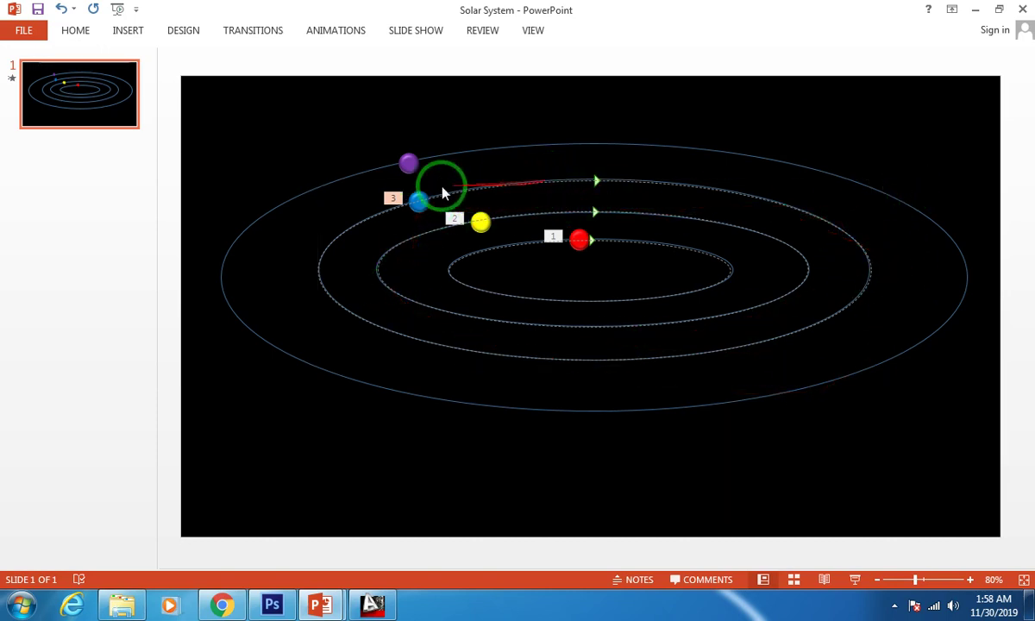
Step: Apply the Shapes motion path animation to the purple ball on the outermost orbit
left_click(409, 163)
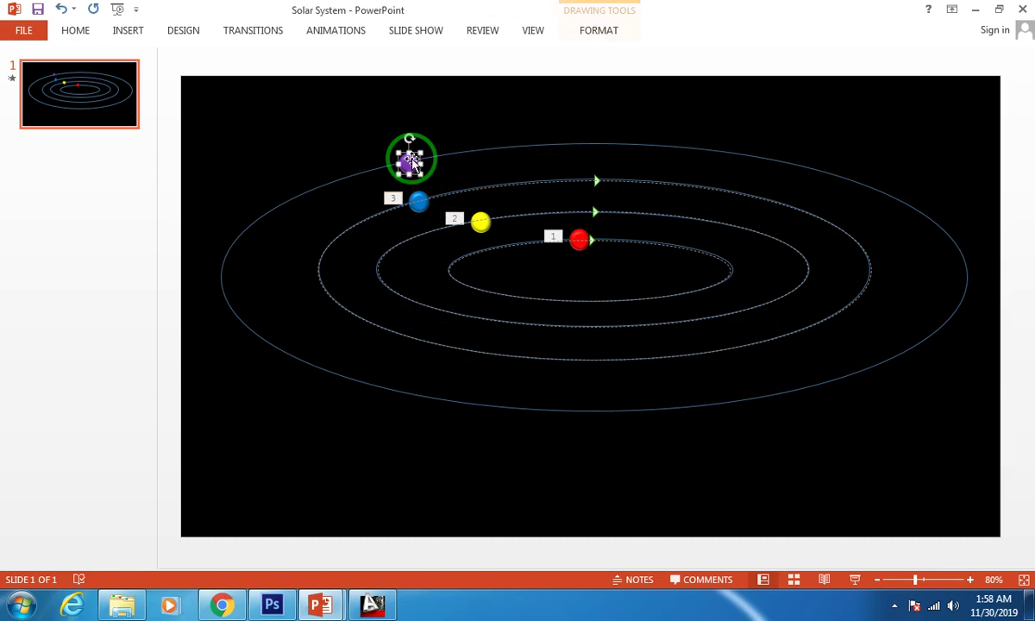
left_click(345, 30)
left_click(520, 85)
scroll(518, 284, "down", 2)
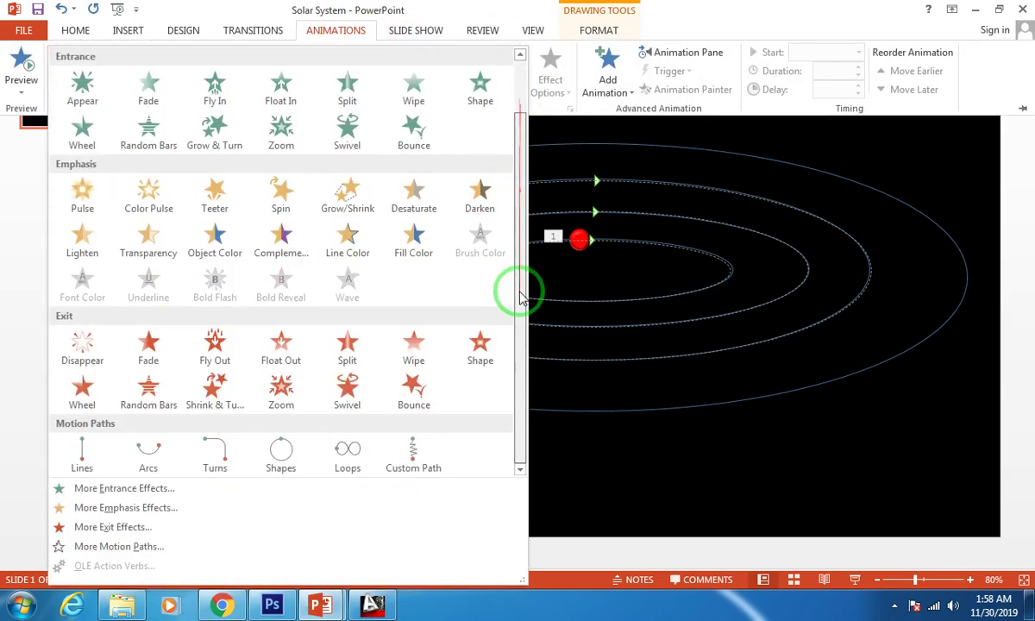
left_click(280, 456)
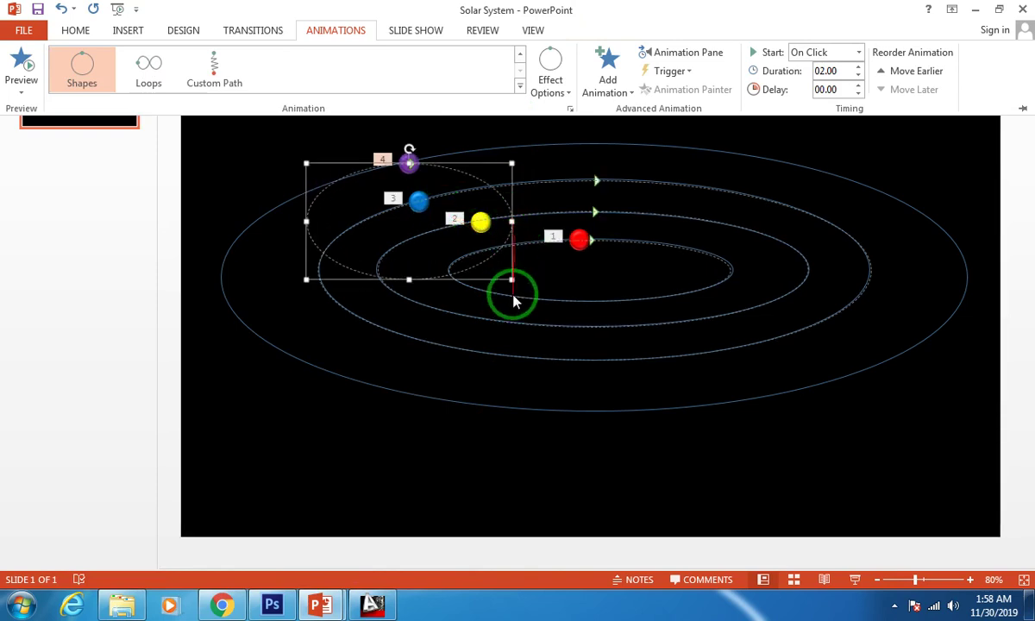
Step: Enlarge the purple ball's motion path and extend its left edge to the outermost orbit's left end
key("ctrl+F1")
left_click_drag(513, 281, 860, 411)
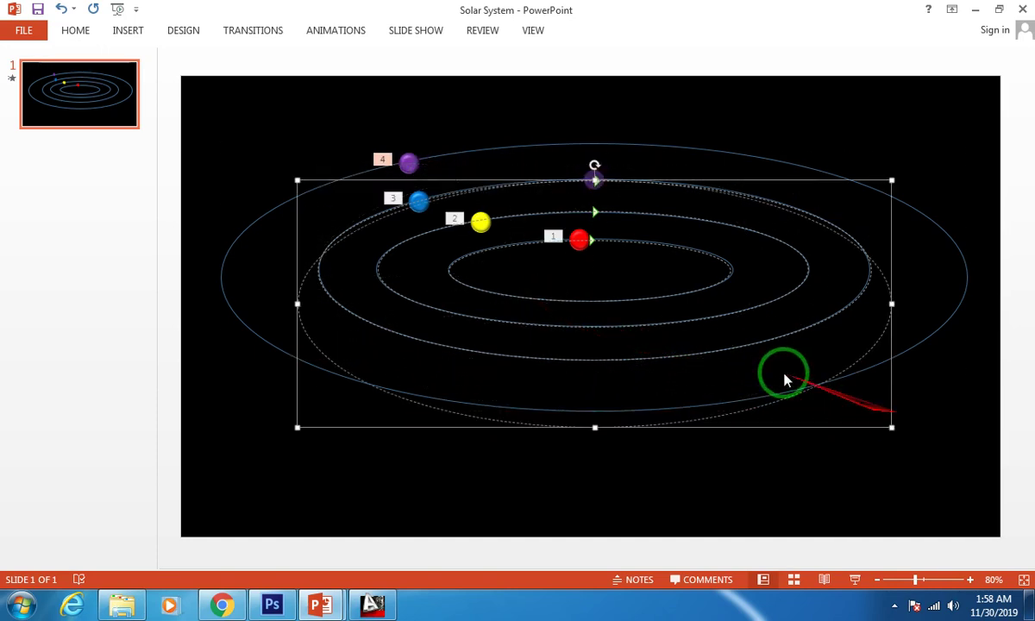
left_click_drag(296, 306, 221, 269)
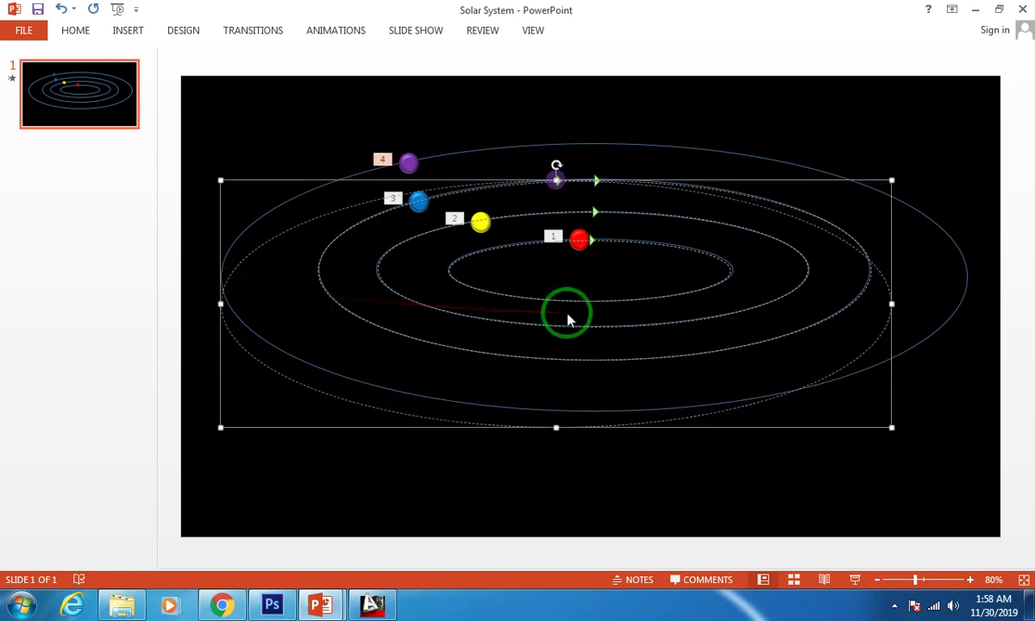
Step: Try to move the purple ball's motion path up onto the outermost orbit
key("Up")
key("Up")
key("Up")
key("Up")
key("Up")
key("ctrl+Down")
key("ctrl+Down")
key("ctrl+Down")
key("ctrl+Down")
key("ctrl+Down")
key("ctrl+Down")
key("ctrl+Down")
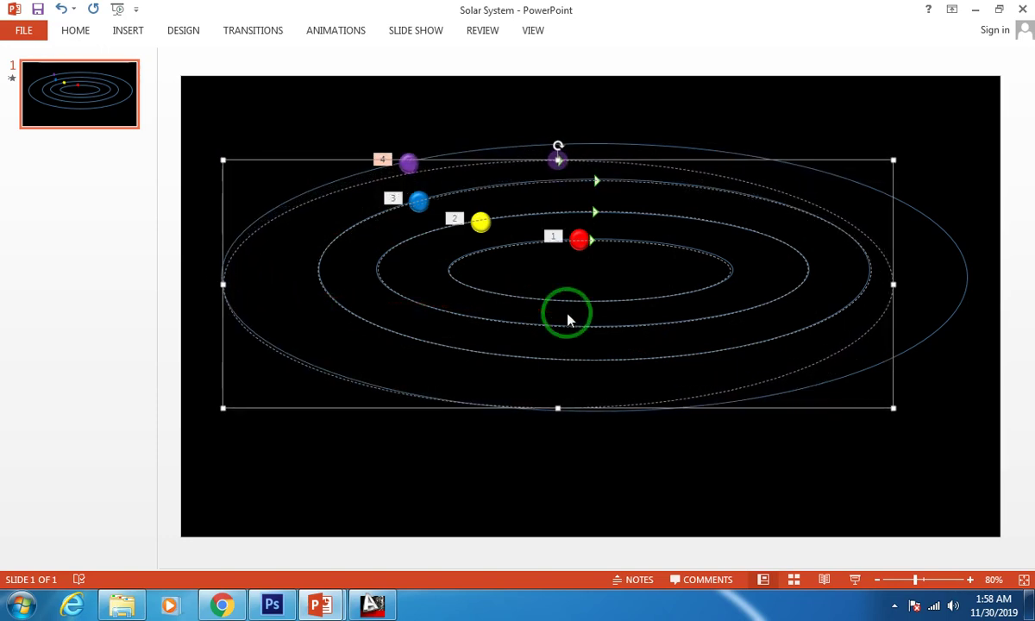
key("ctrl+Right")
Step: Stretch the purple ball's motion path to the outermost orbit's right end and highest point, nudging it slightly left
left_click_drag(892, 283, 968, 286)
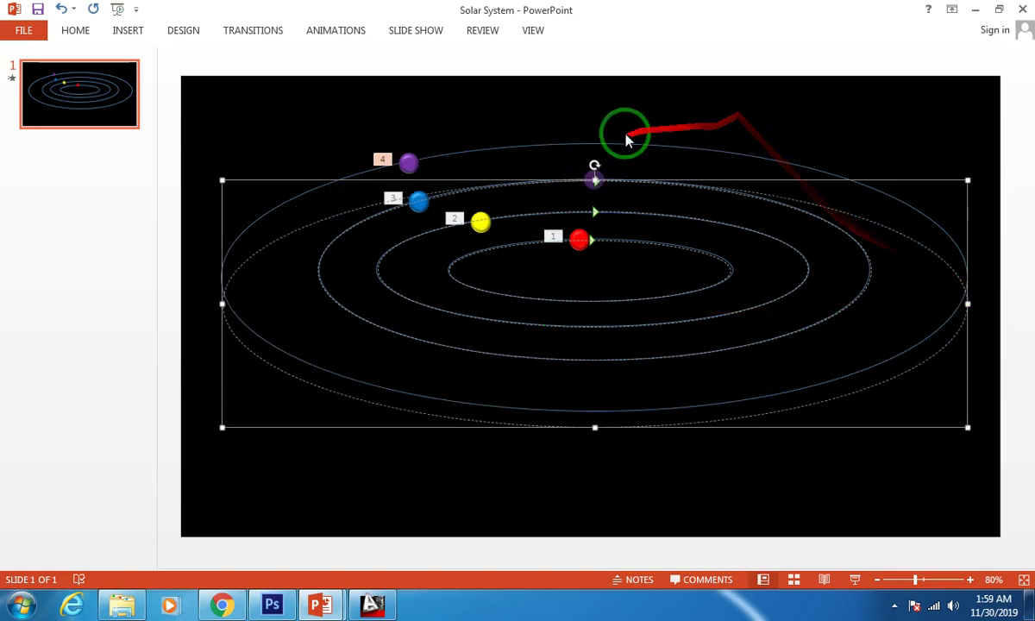
left_click_drag(595, 178, 594, 143)
key("ctrl+Left")
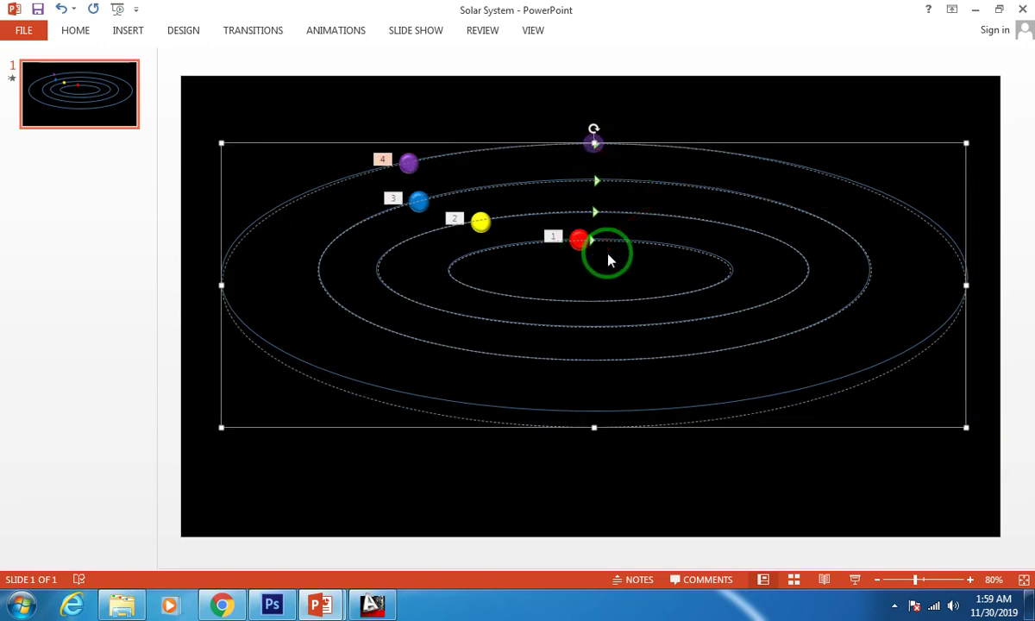
Step: Fit the purple ball's motion path to the outermost orbit by raising it, shortening its lower edge to the orbit's lowest point and nudging it down
key("ctrl+Up")
key("ctrl+Up")
key("ctrl+Up")
key("ctrl+Up")
key("ctrl+Up")
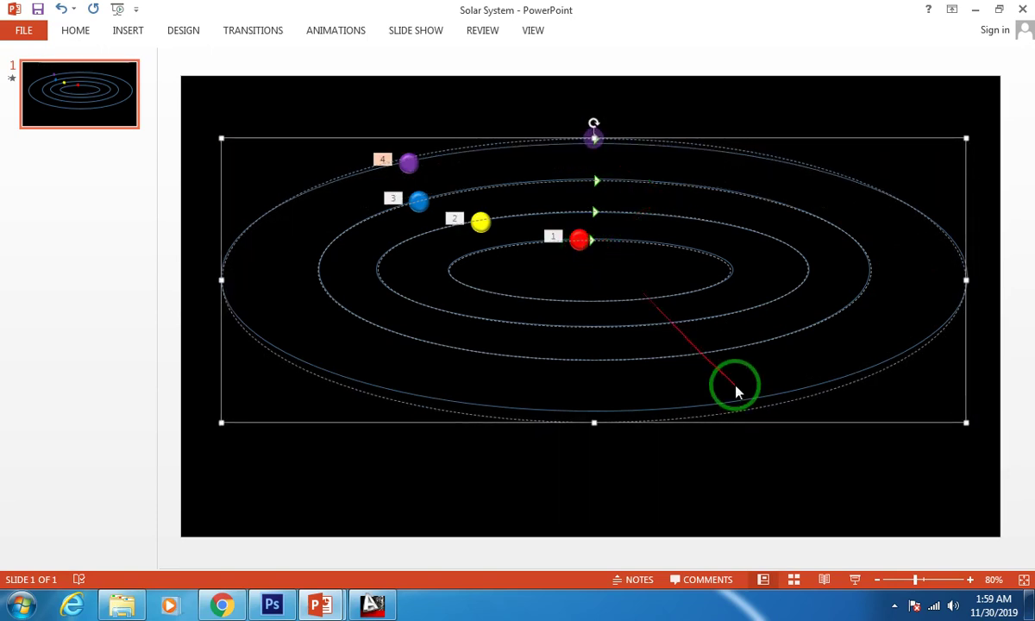
left_click_drag(592, 422, 592, 412)
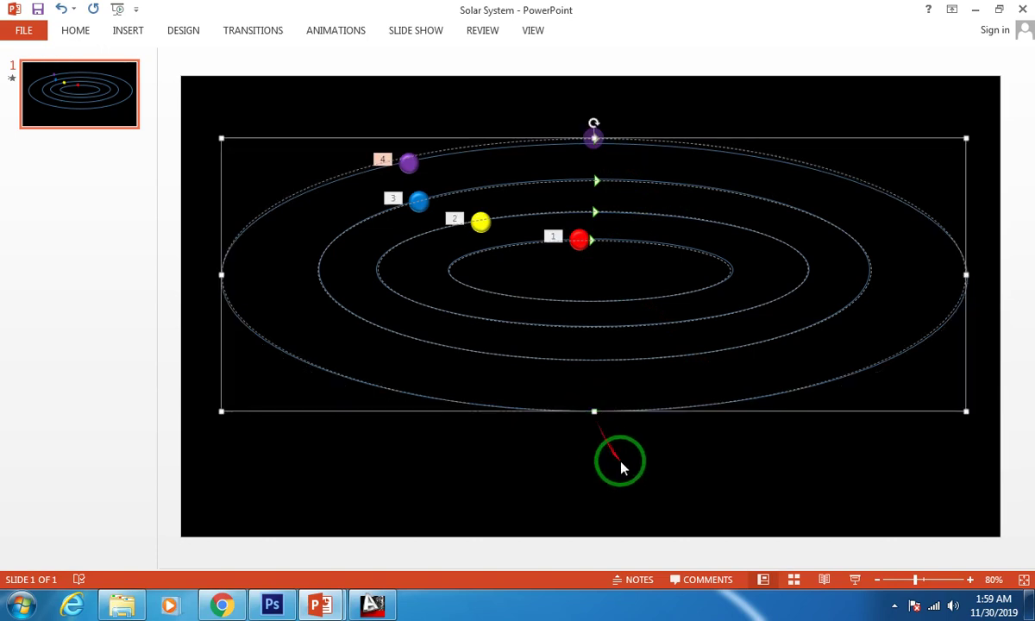
key("ctrl+Down")
key("ctrl+Down")
key("ctrl+Down")
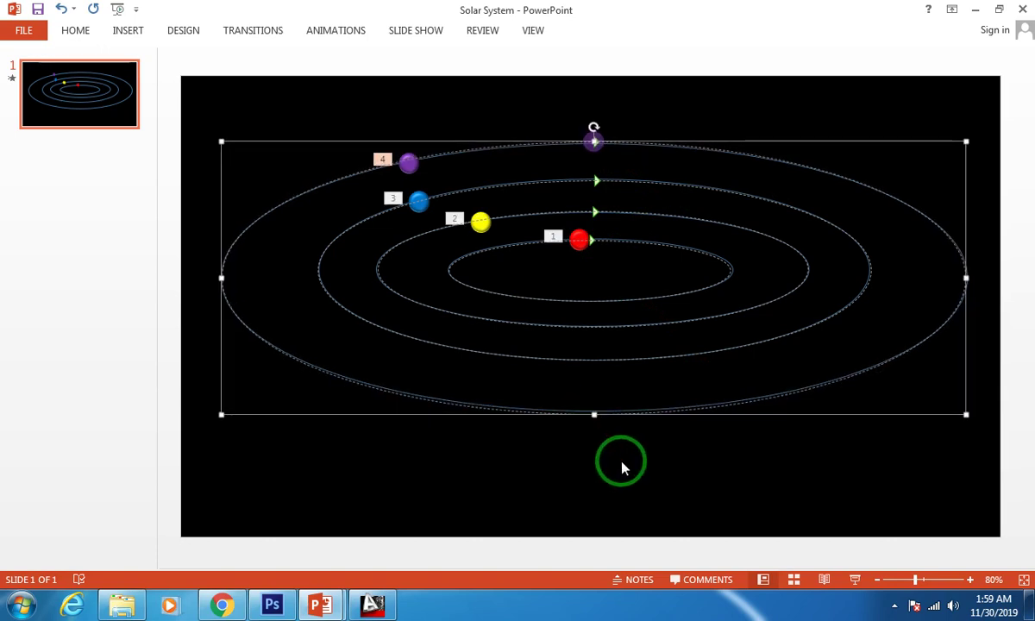
left_click(624, 467)
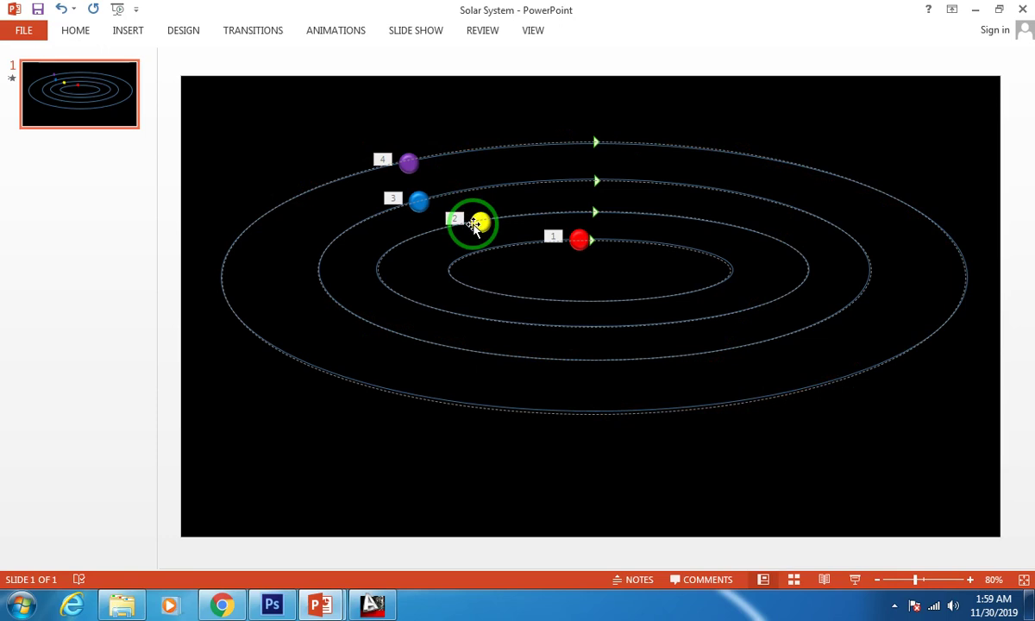
Step: Run the slide show to watch the four planets' orbit animations, and return to editing
left_click(860, 582)
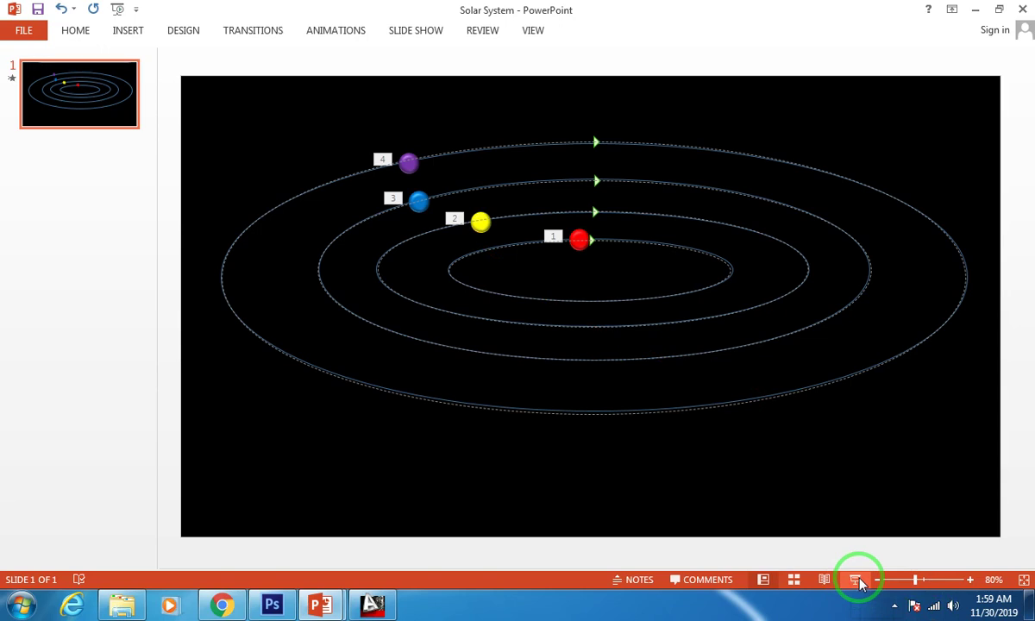
left_click(860, 583)
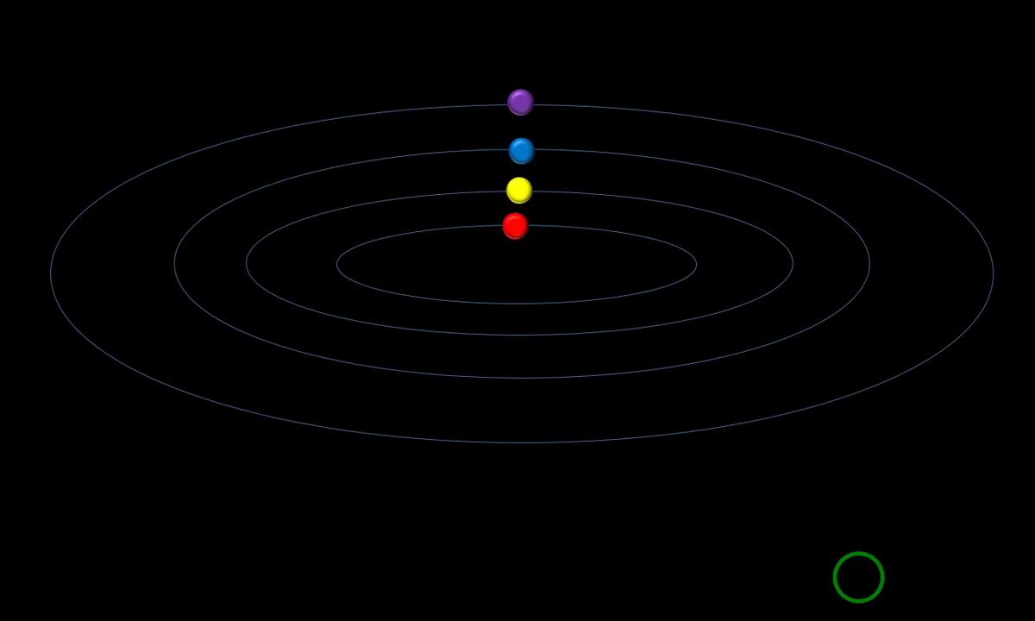
key("Escape")
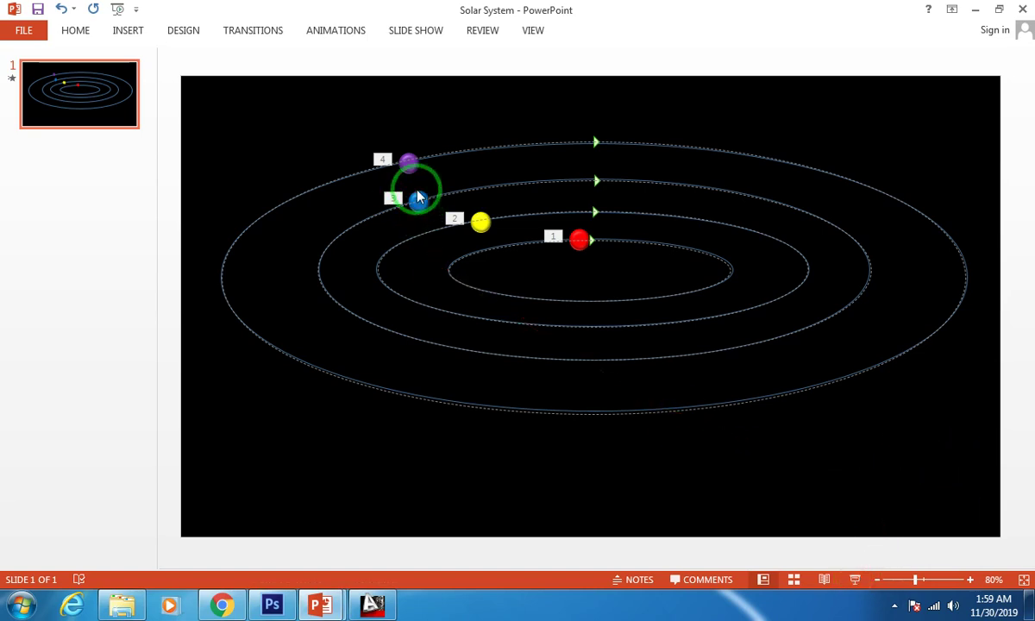
Step: Select every object on the slide and show the Animation Pane
key("ctrl+a")
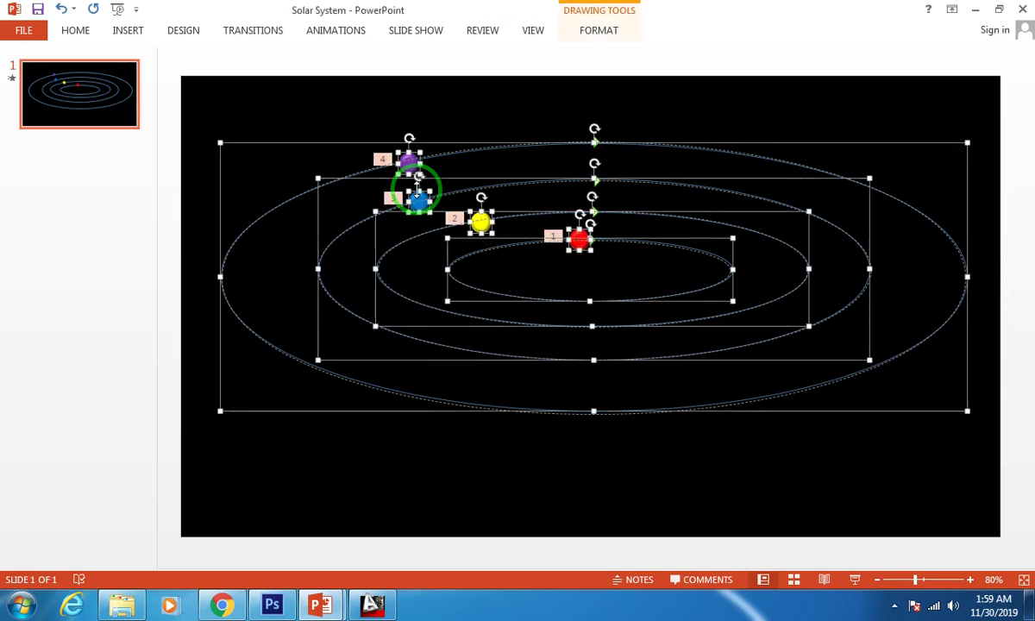
left_click(354, 34)
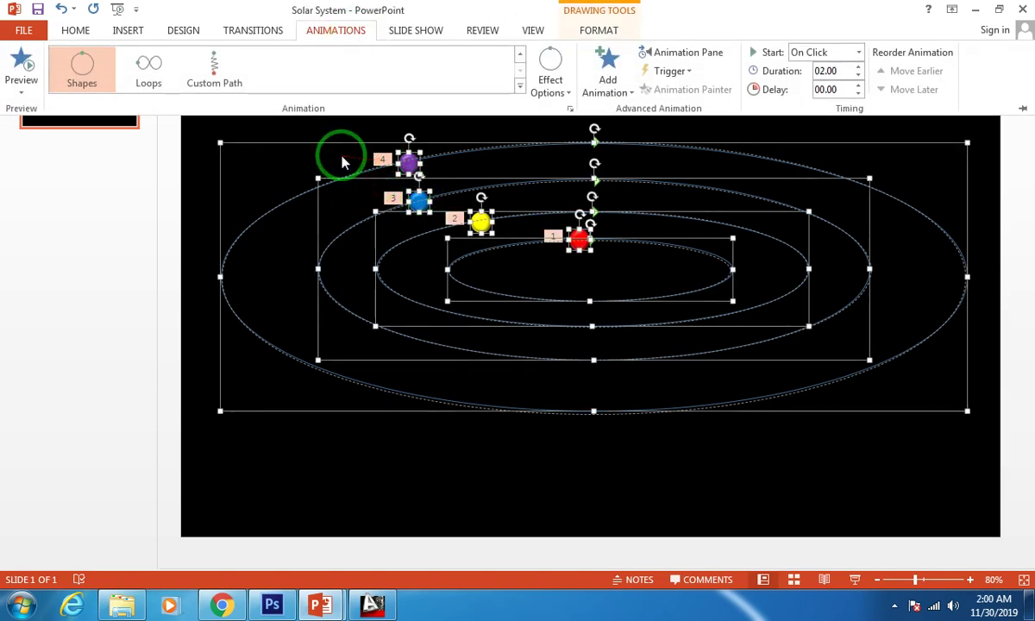
key("ctrl+F1")
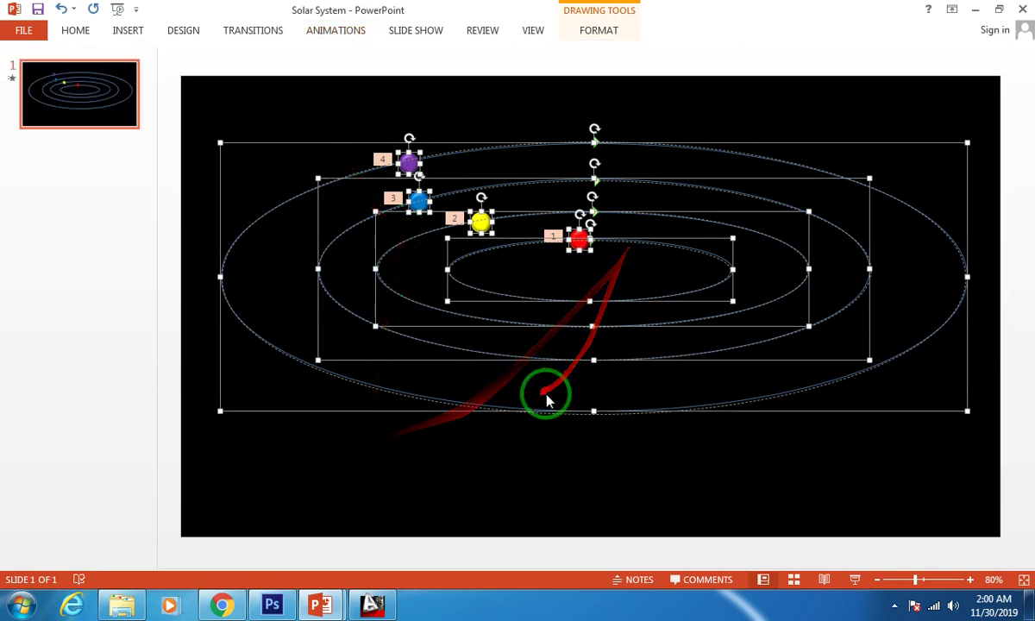
left_click(324, 31)
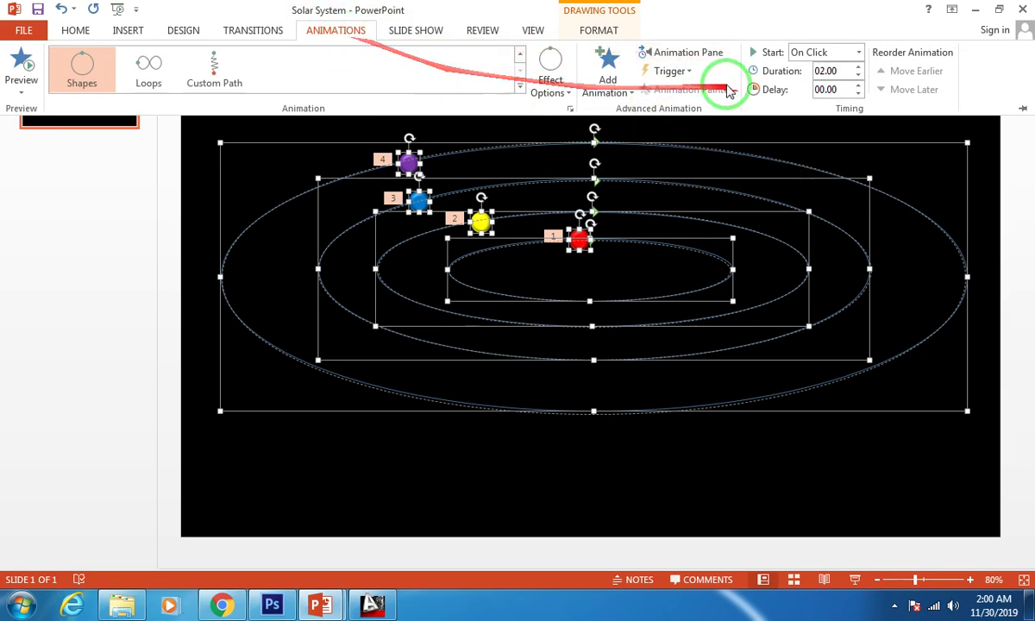
left_click(712, 54)
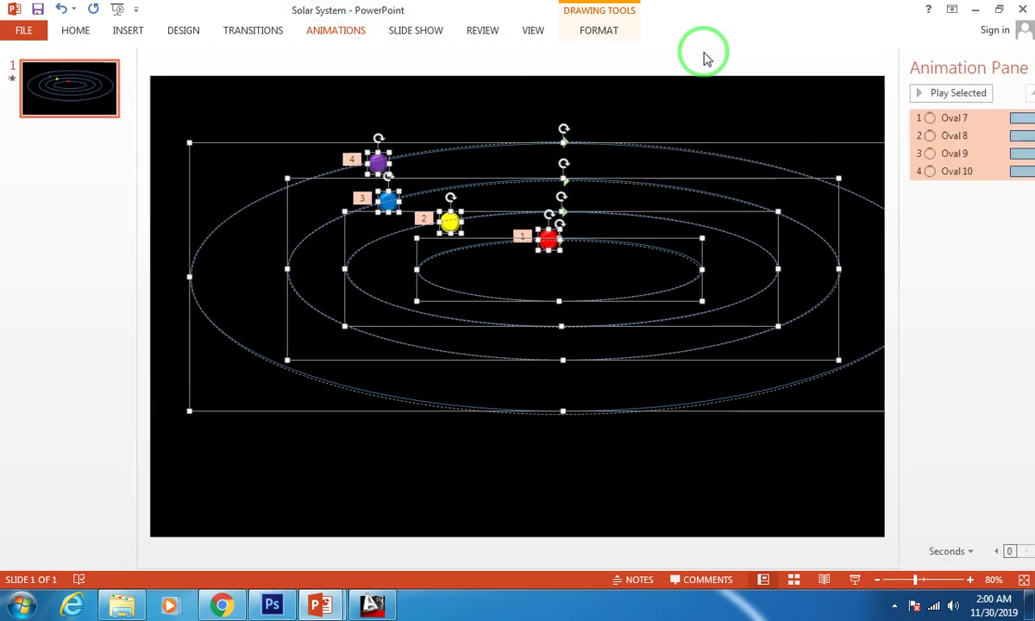
Step: Set smooth start and smooth end to 0 sec in the effect options of all four planet animations
left_click(1015, 173)
left_click(1016, 173)
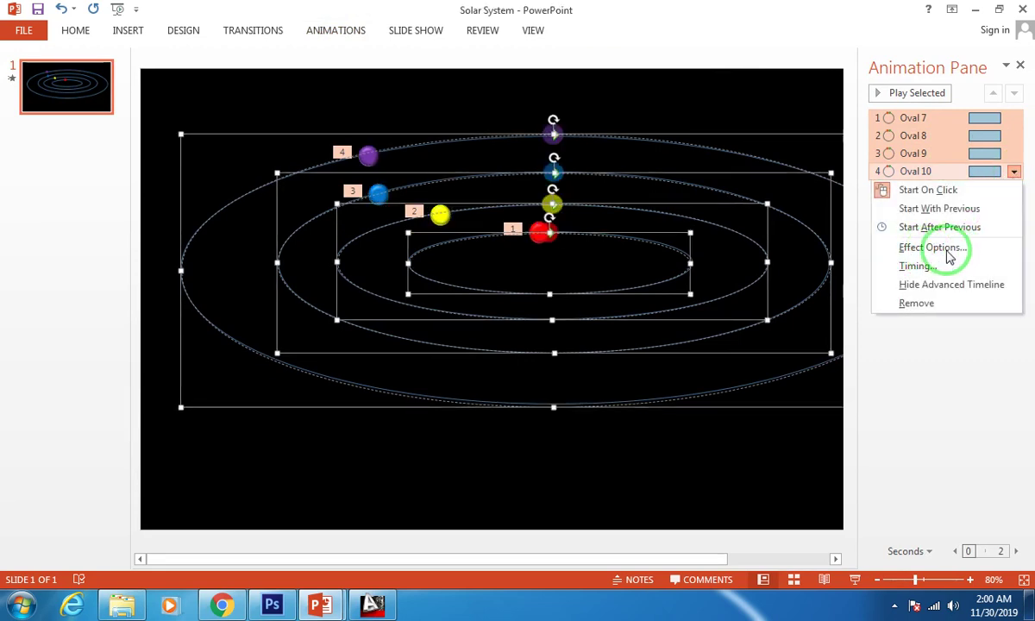
left_click(933, 248)
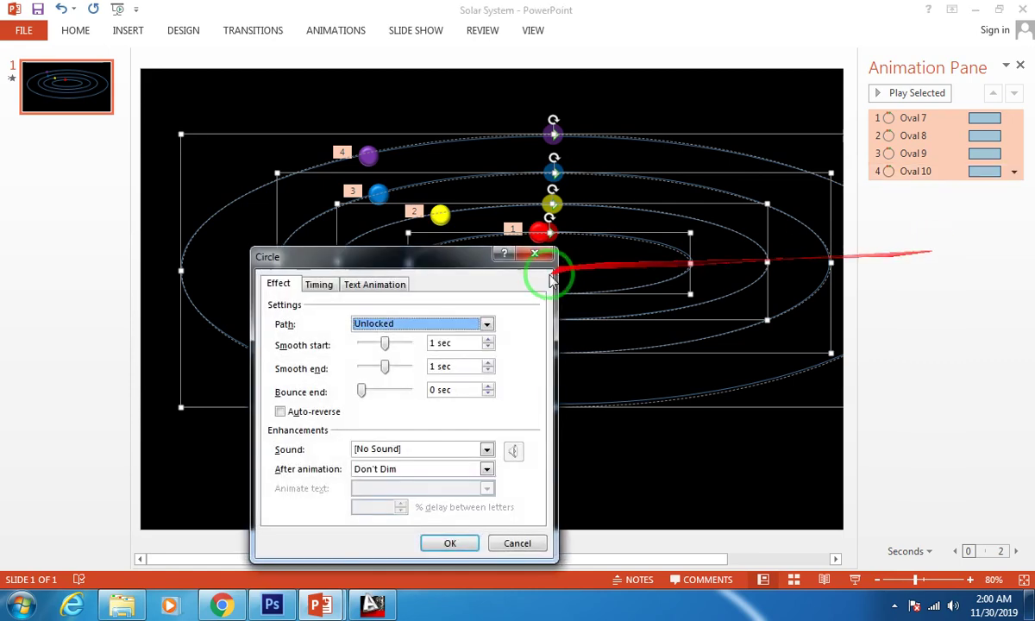
left_click_drag(439, 249, 647, 103)
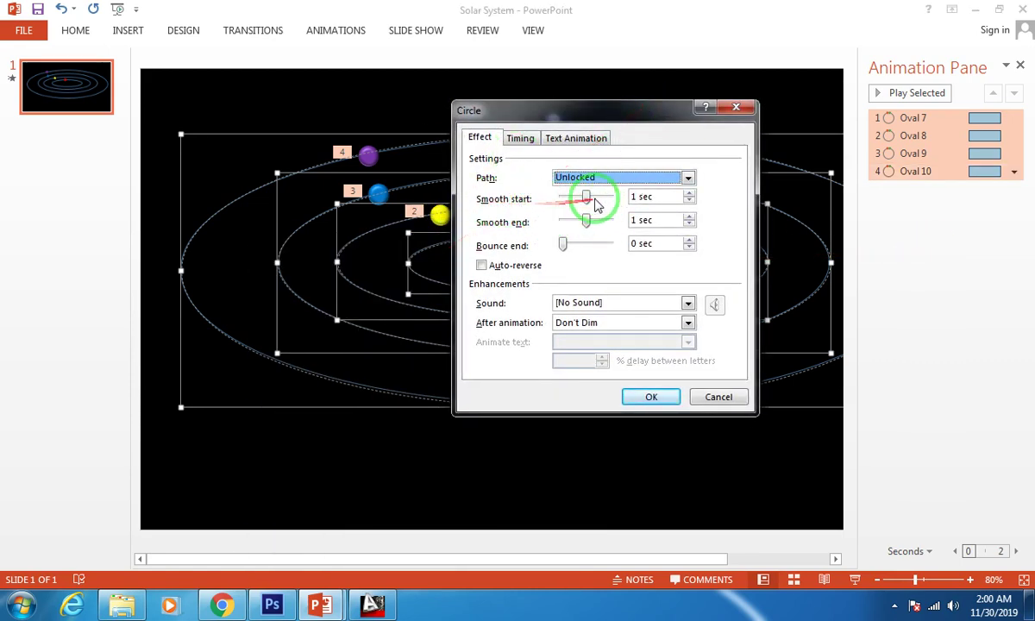
left_click_drag(585, 198, 562, 197)
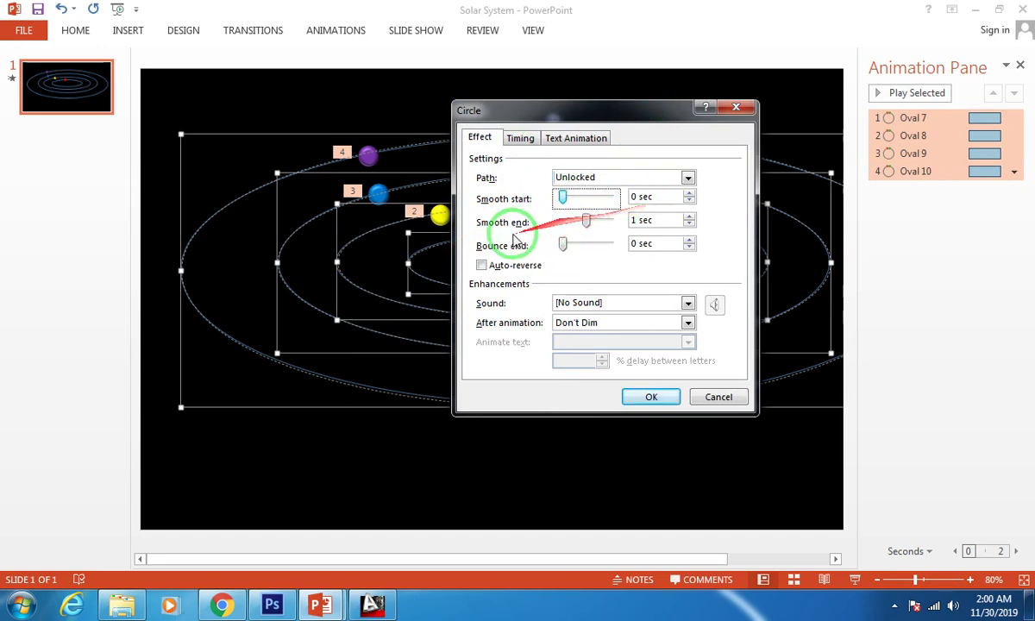
left_click_drag(585, 222, 545, 226)
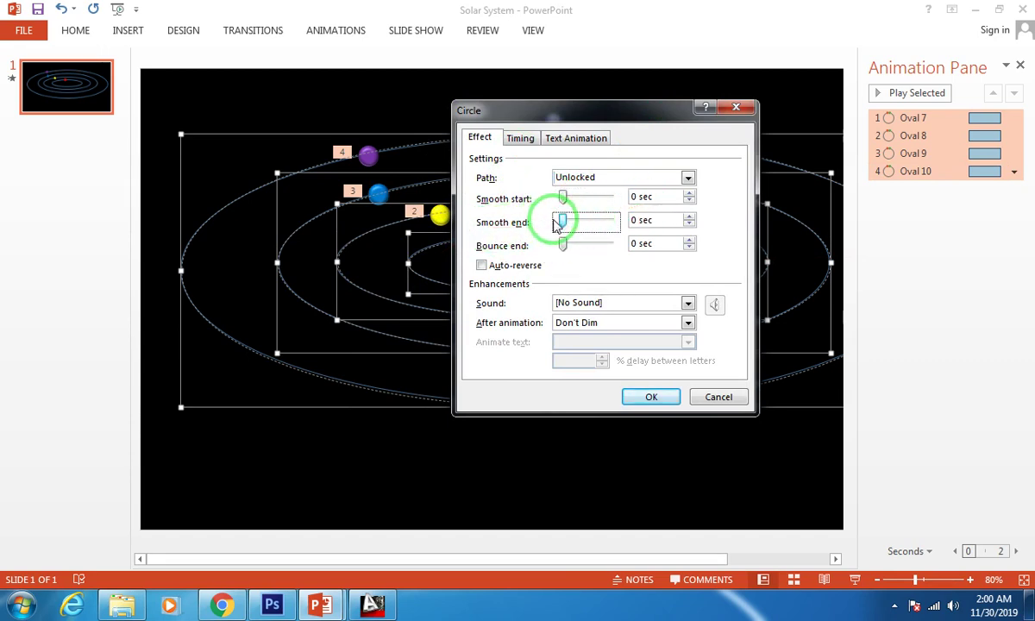
Step: Set the four planet animations to repeat Until Next Click and apply the effect options
left_click(526, 140)
left_click(479, 138)
left_click(520, 138)
left_click_drag(525, 149, 632, 276)
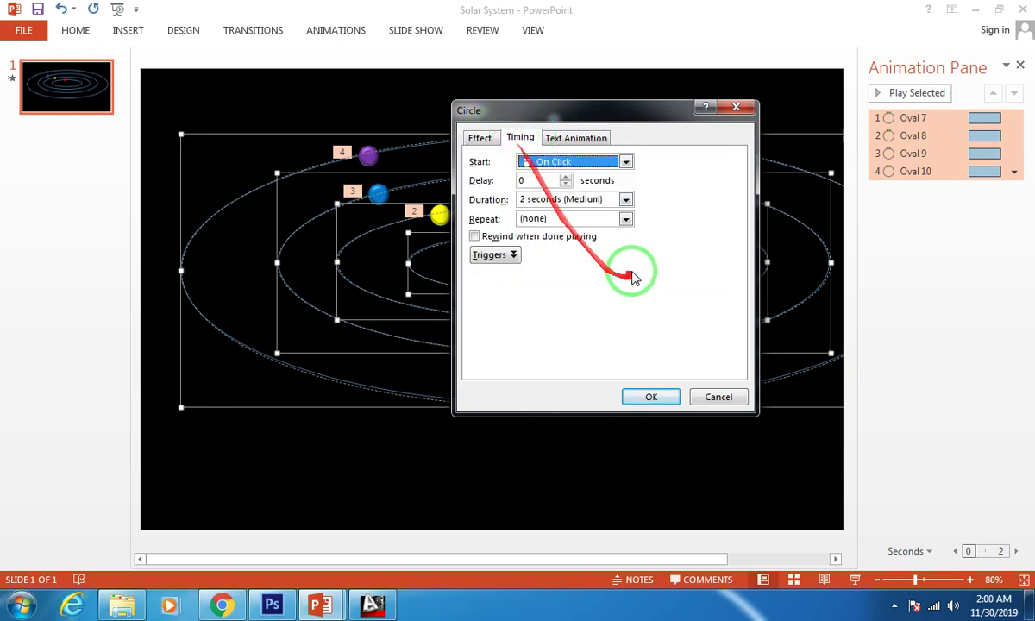
left_click(625, 221)
left_click(626, 221)
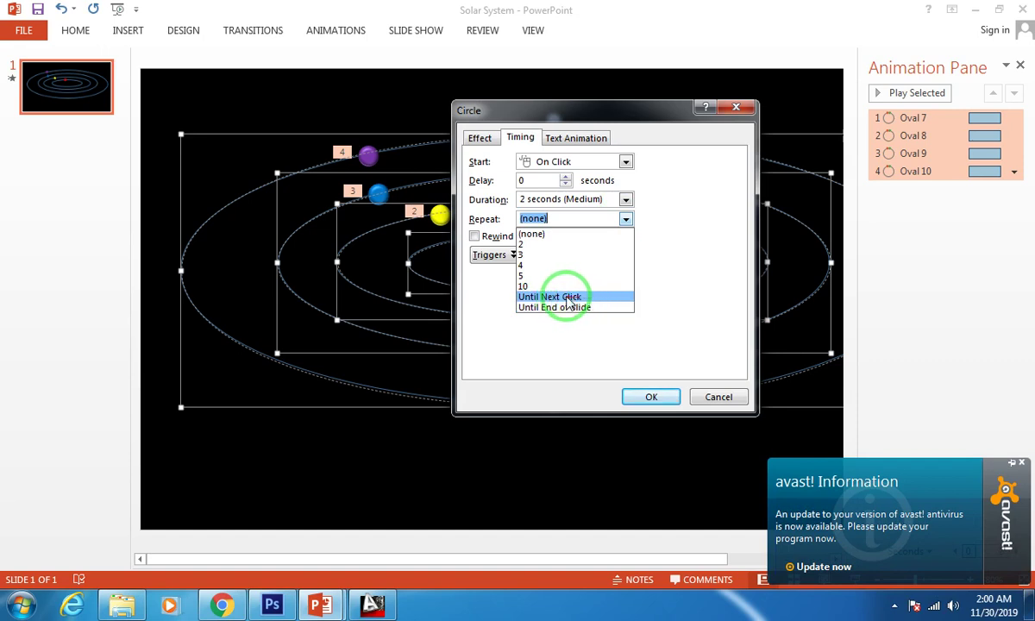
left_click(552, 297)
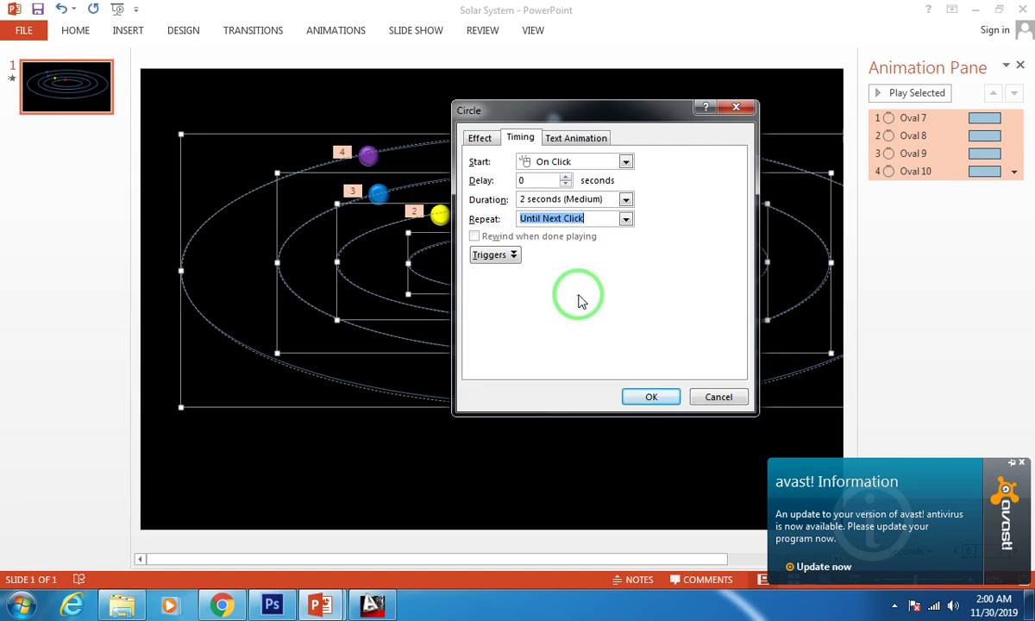
left_click(531, 181)
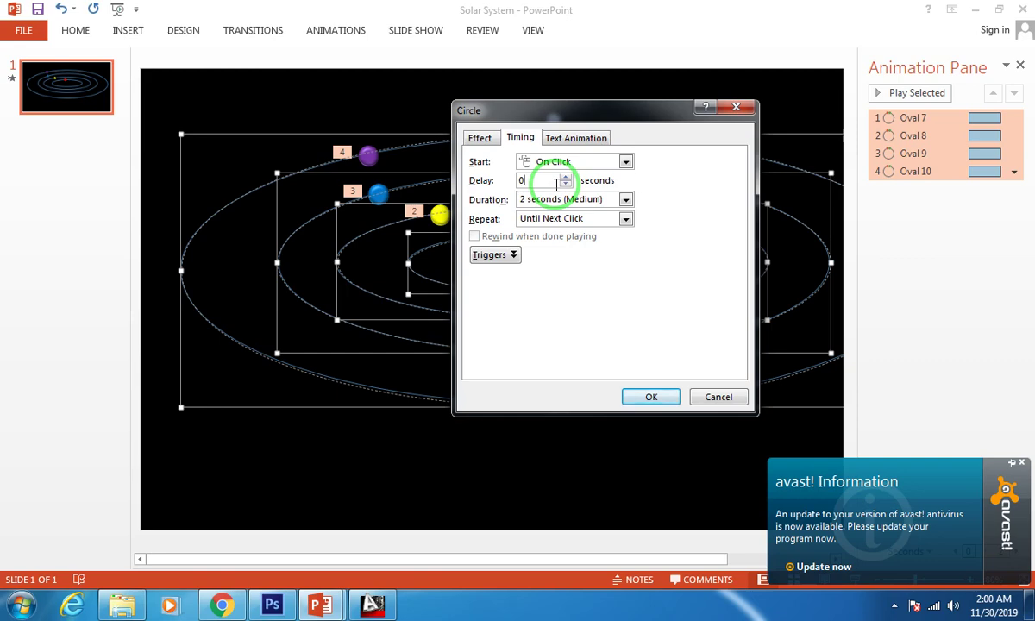
left_click(651, 399)
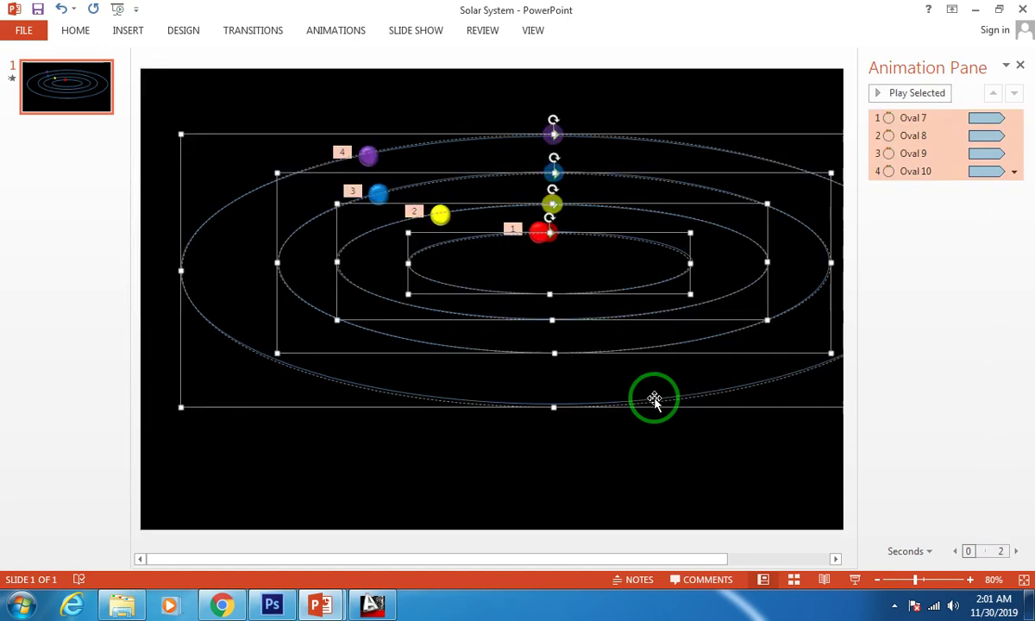
Step: Play the slide show from the beginning to check the repeating orbits, and return to editing
key("F5")
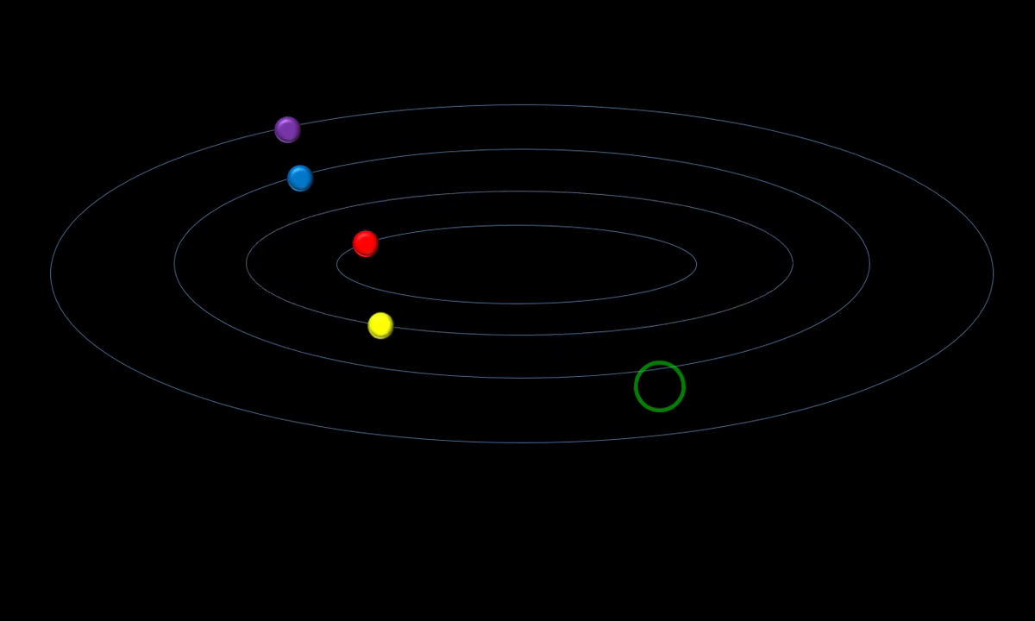
key("Escape")
left_click(531, 311)
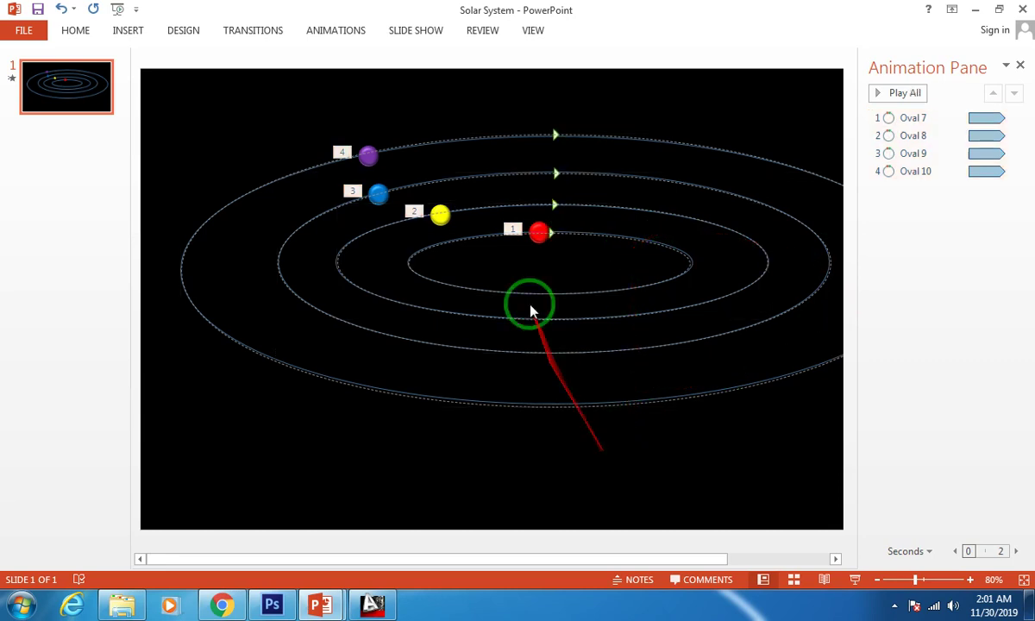
Step: Set the yellow, blue and purple balls' motion path animations to start With Previous
left_click(541, 232)
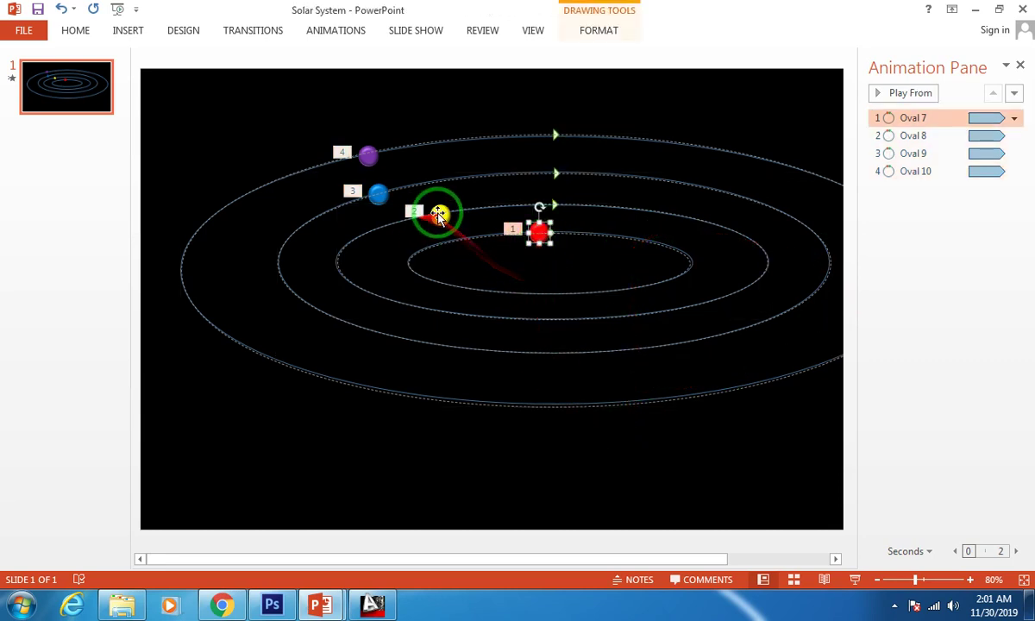
left_click(436, 217)
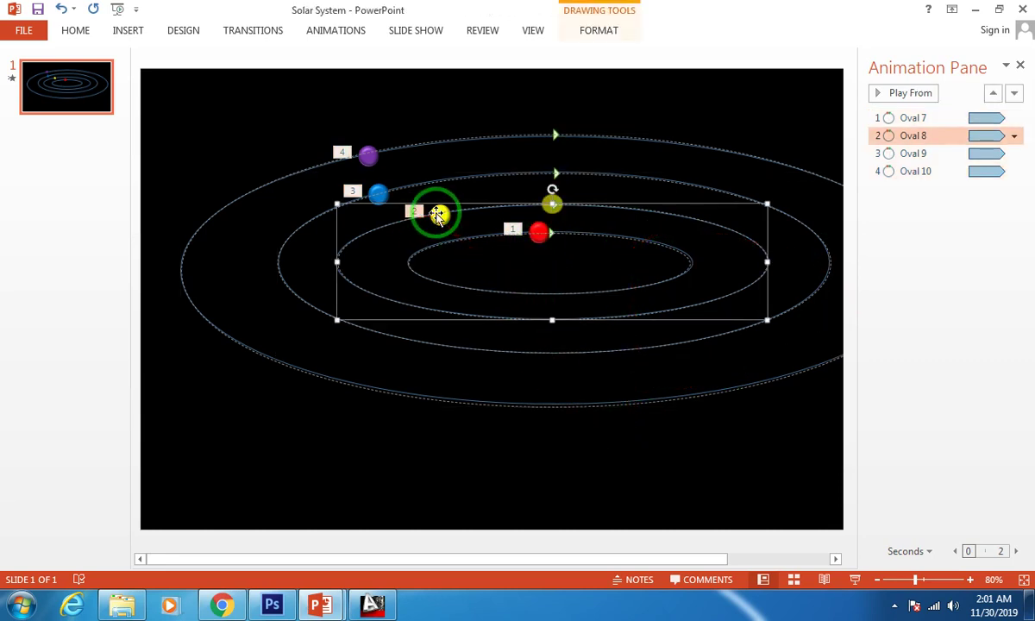
left_click(357, 192, "shift")
left_click(370, 157, "shift")
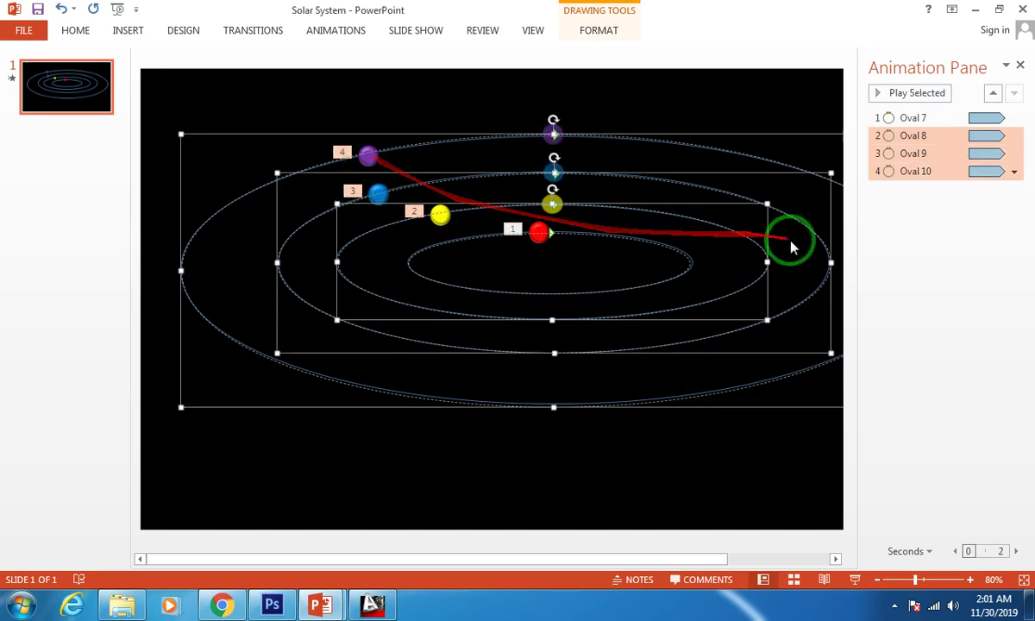
left_click_drag(930, 170, 596, 139)
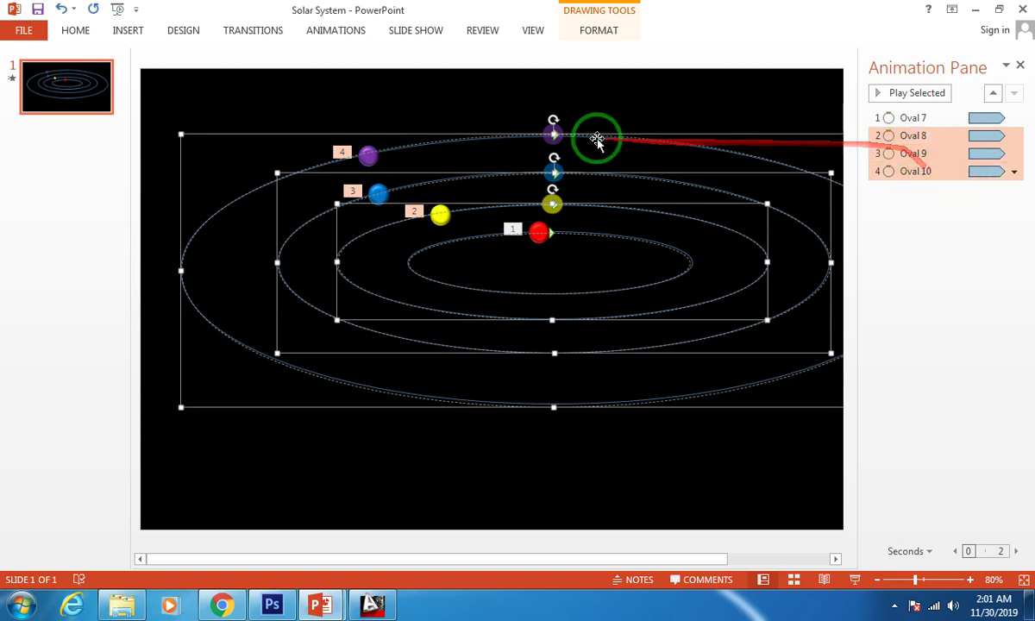
left_click(1006, 67)
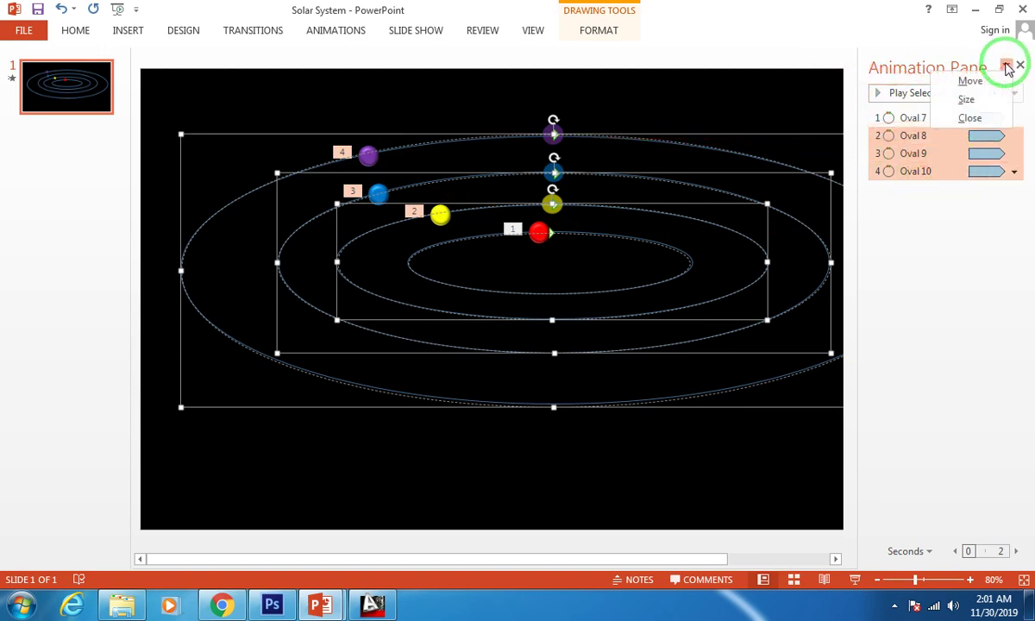
left_click(336, 30)
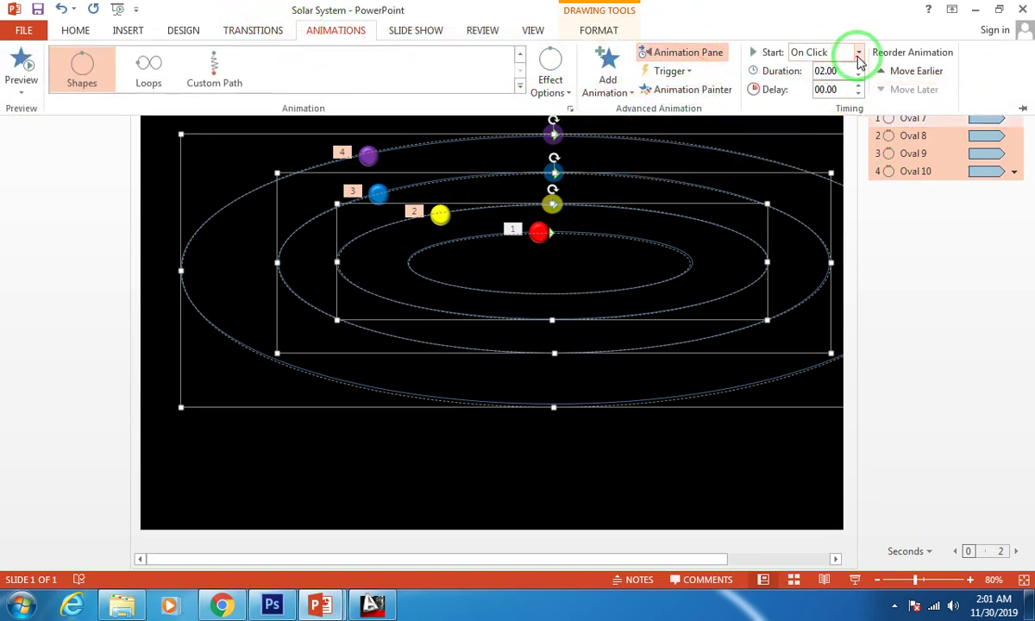
left_click(345, 30)
left_click(328, 30)
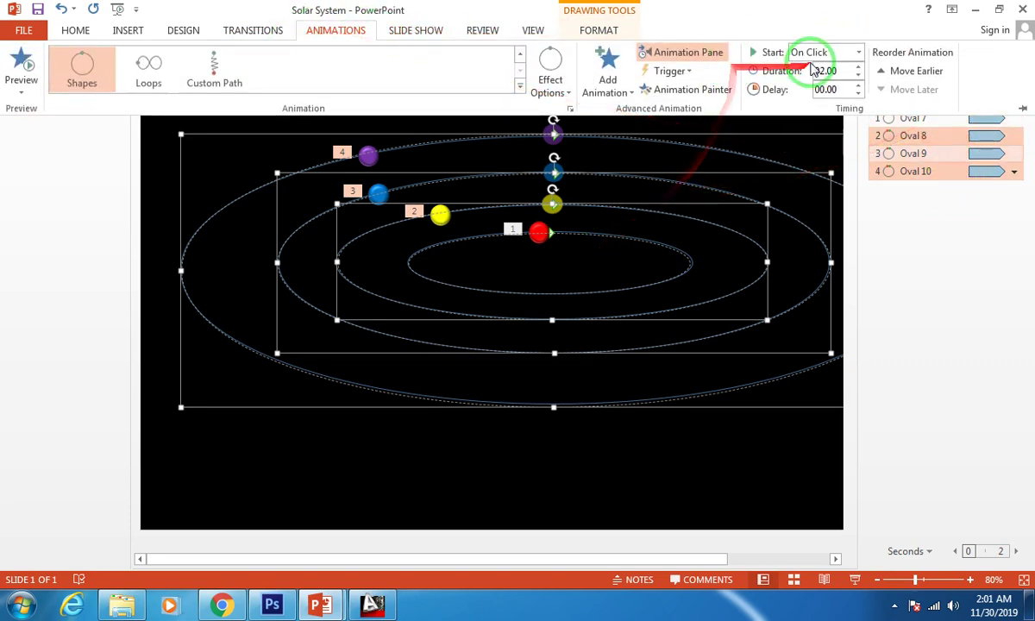
left_click(857, 54)
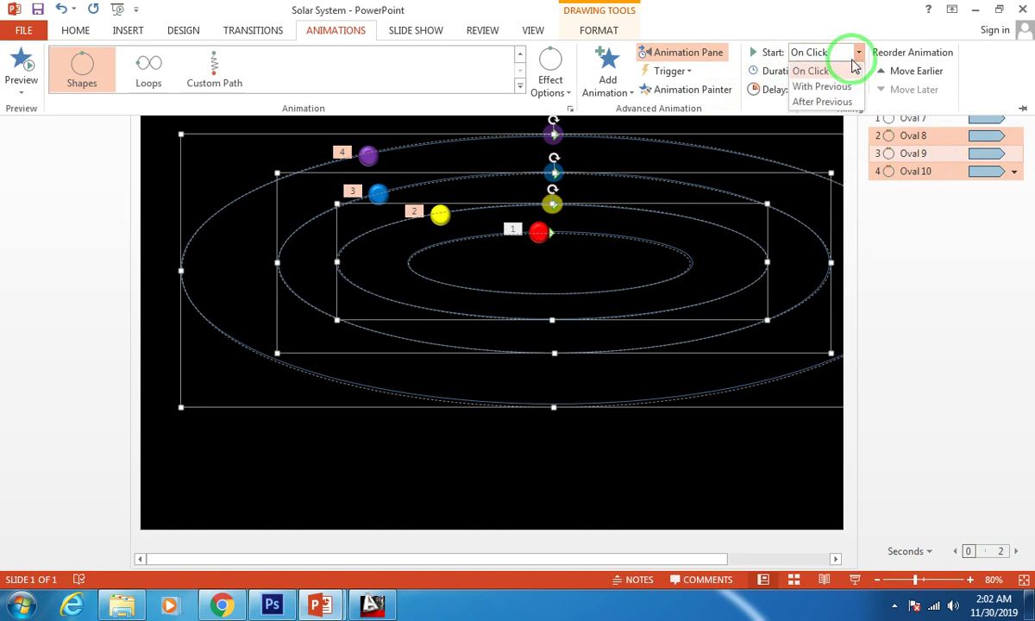
left_click(815, 87)
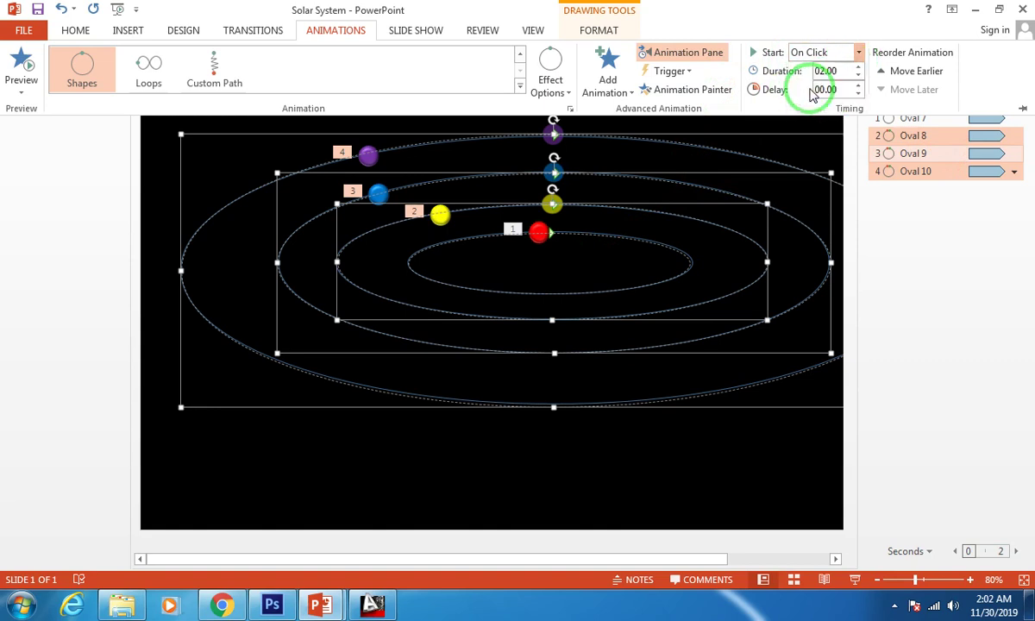
left_click(841, 54)
left_click(850, 55)
left_click(858, 54)
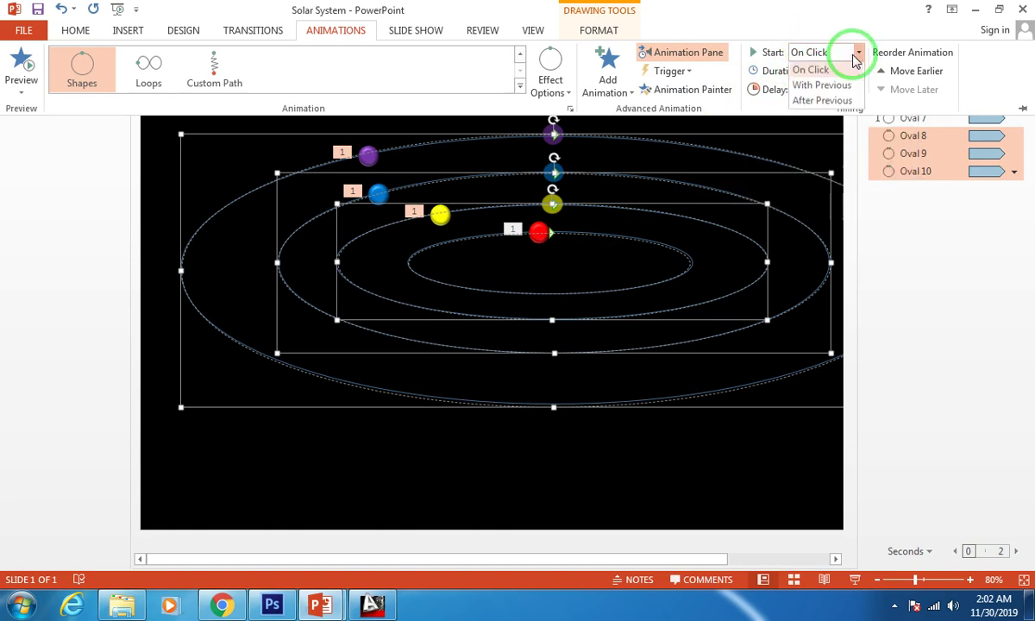
left_click(842, 85)
key("ctrl+F1")
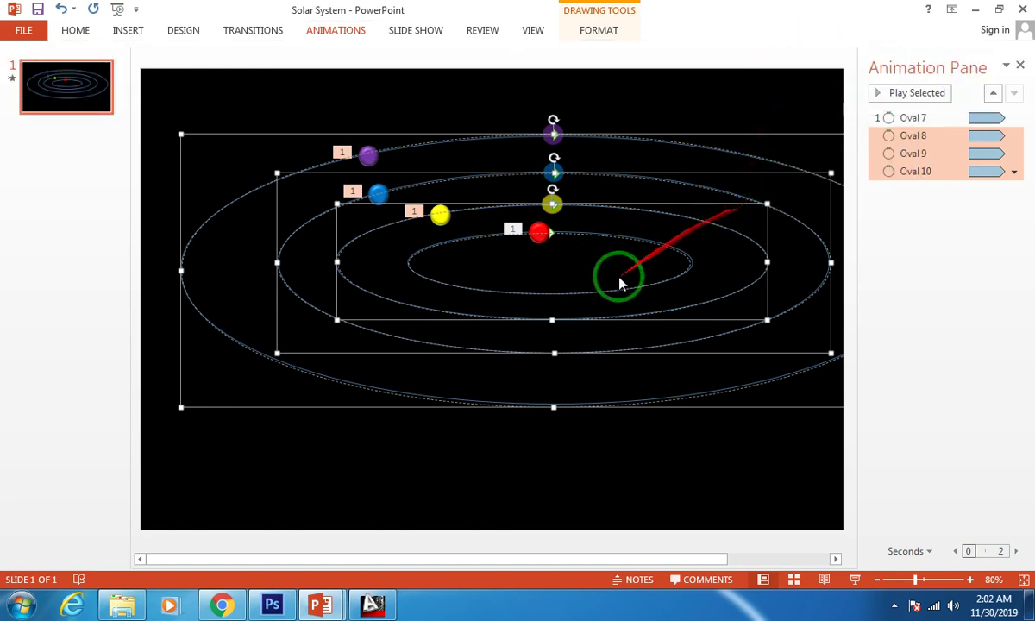
Step: Set all four planet animations to start With Previous with a duration of 03.00 seconds
key("ctrl+a")
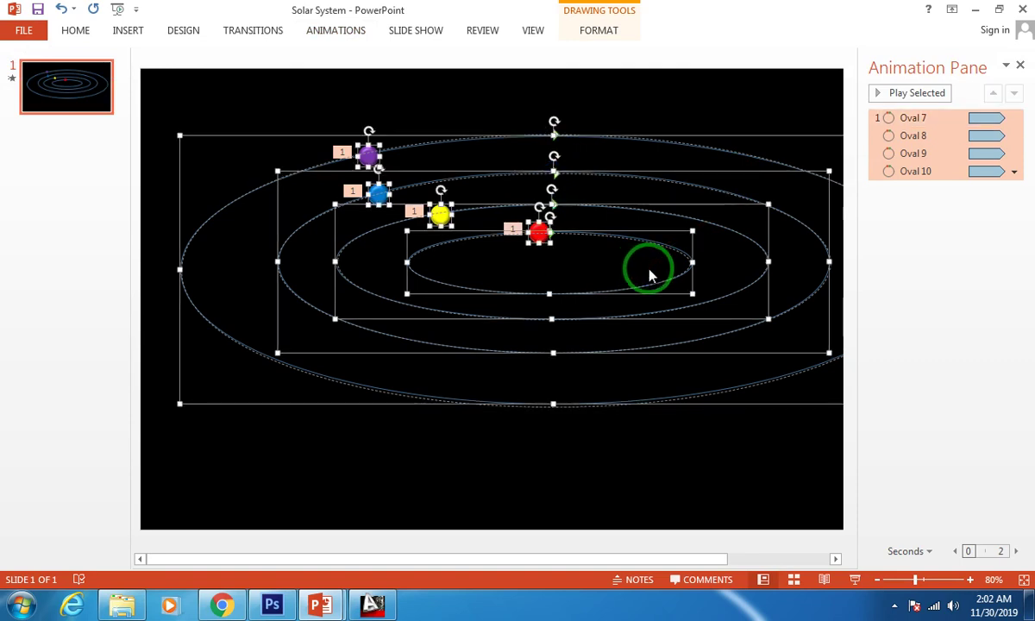
left_click(338, 31)
left_click(856, 54)
left_click(830, 86)
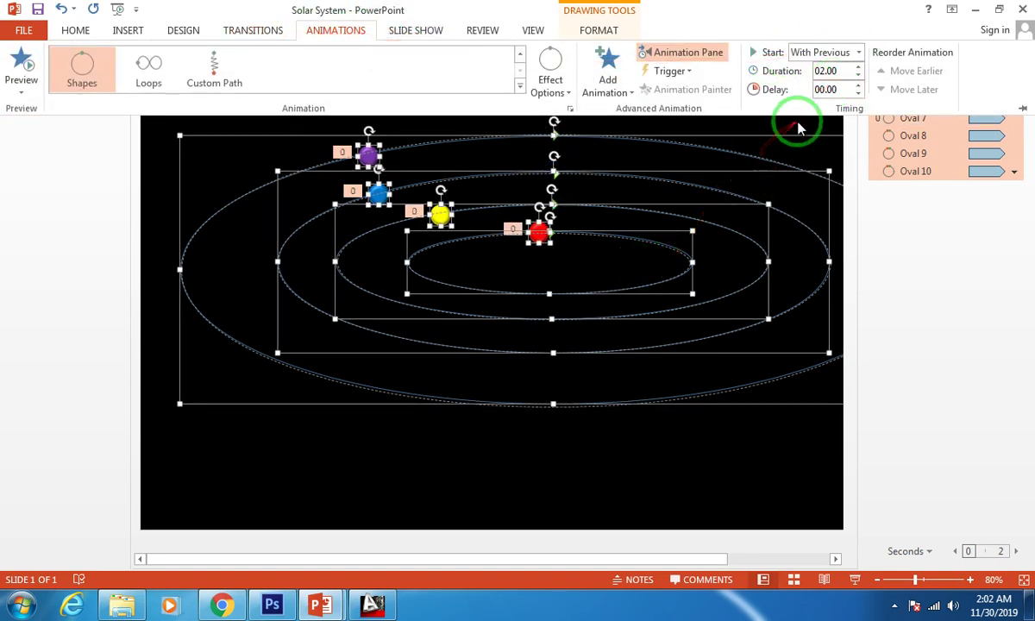
left_click(858, 66)
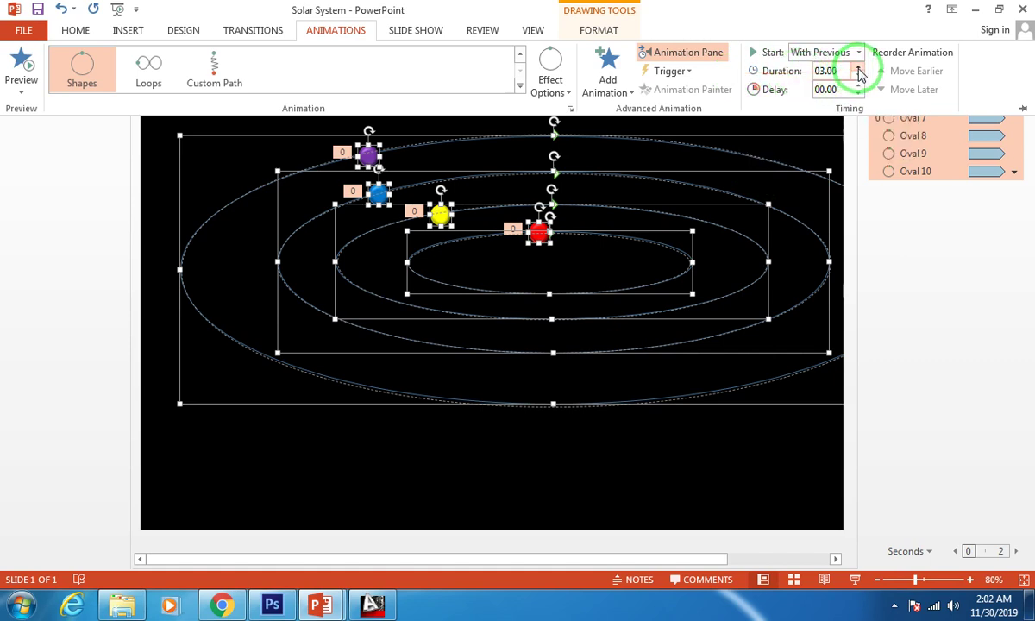